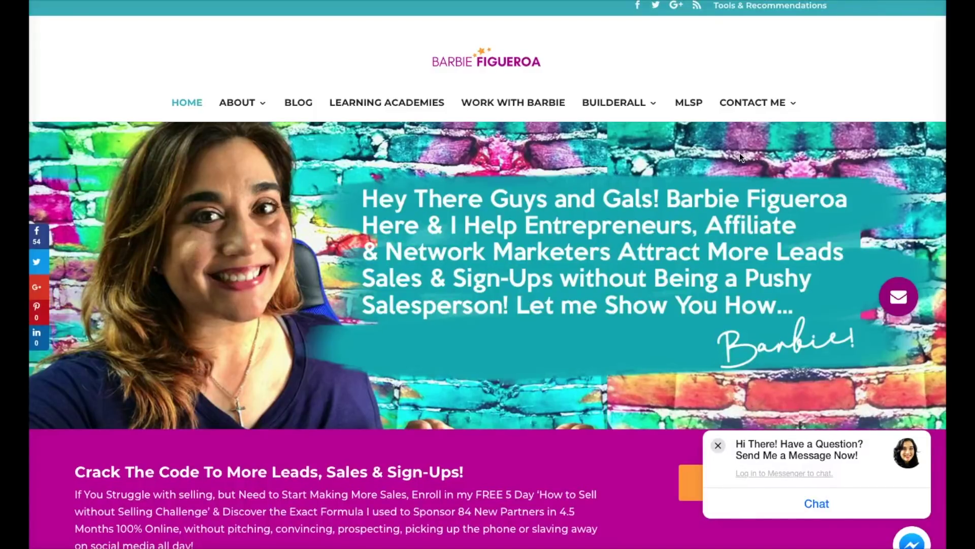
# Look over the Team RISE Members Area welcome text and the start of its training steps.
pyautogui.scroll(-1, 741, 157)
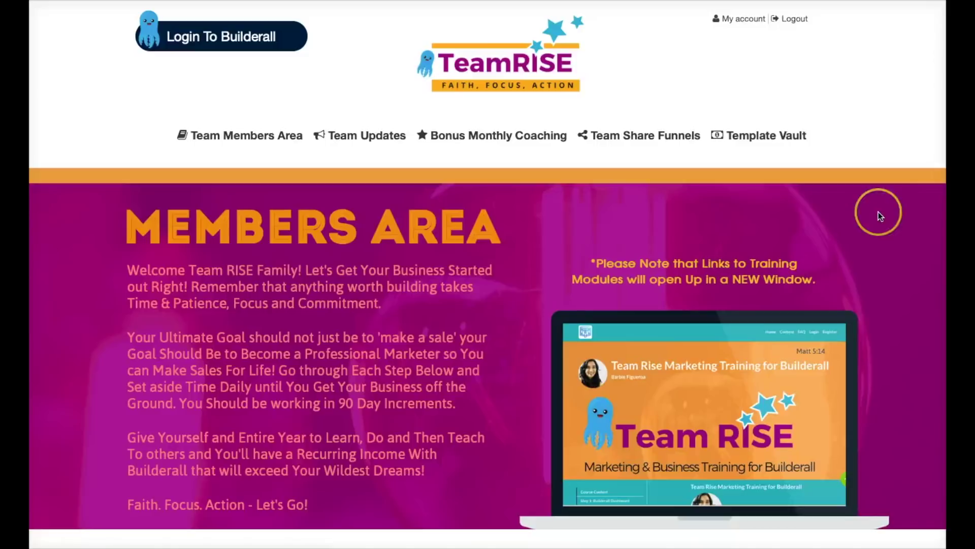
pyautogui.scroll(-9, 880, 216)
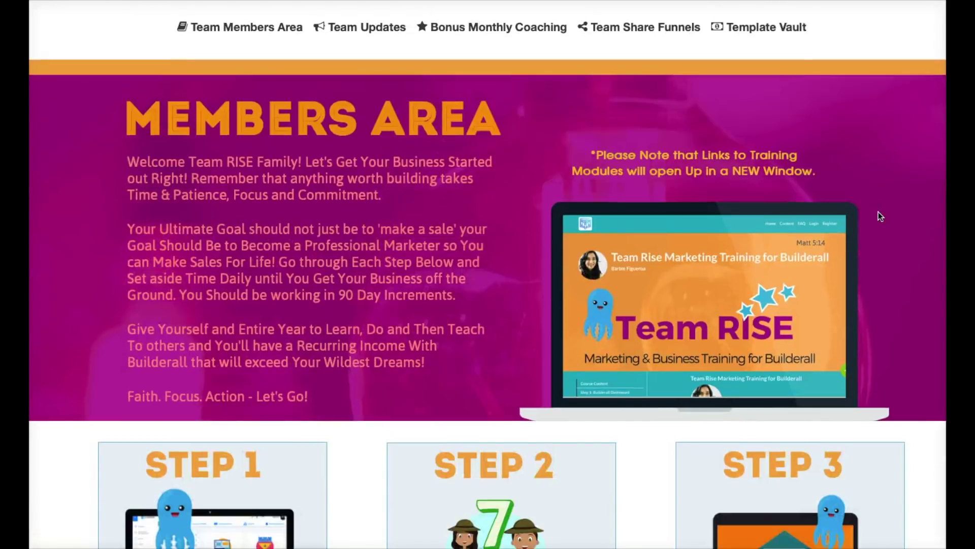
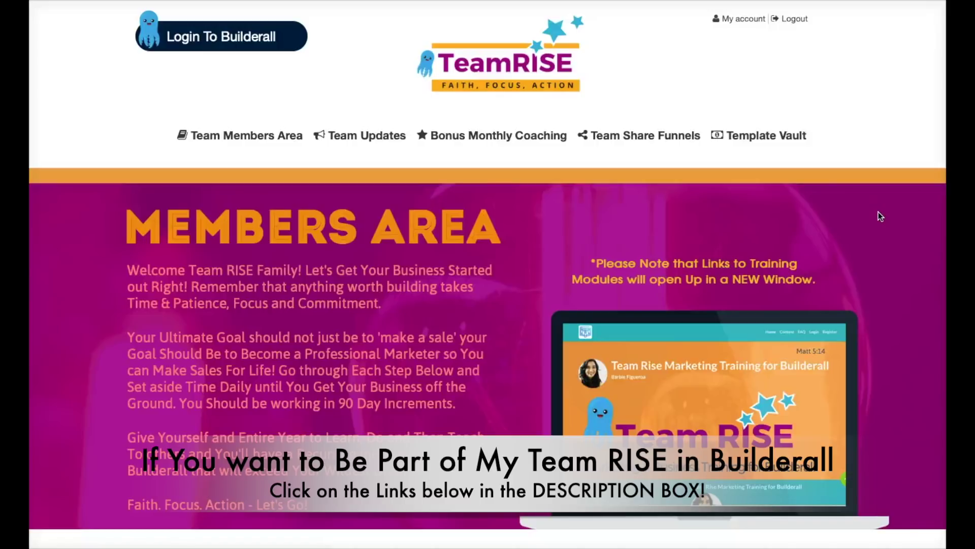
pyautogui.scroll(-10, 880, 229)
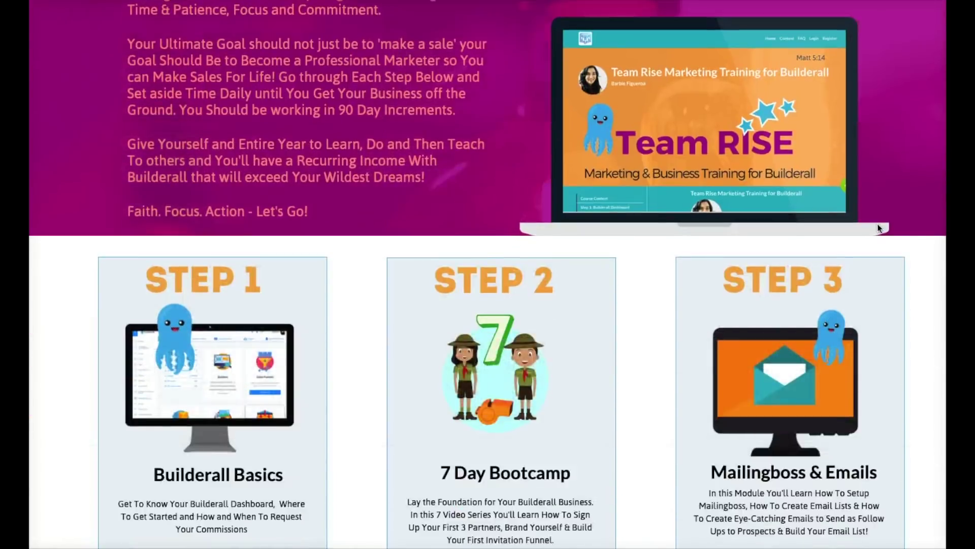
pyautogui.scroll(-2, 878, 226)
pyautogui.scroll(5, 878, 224)
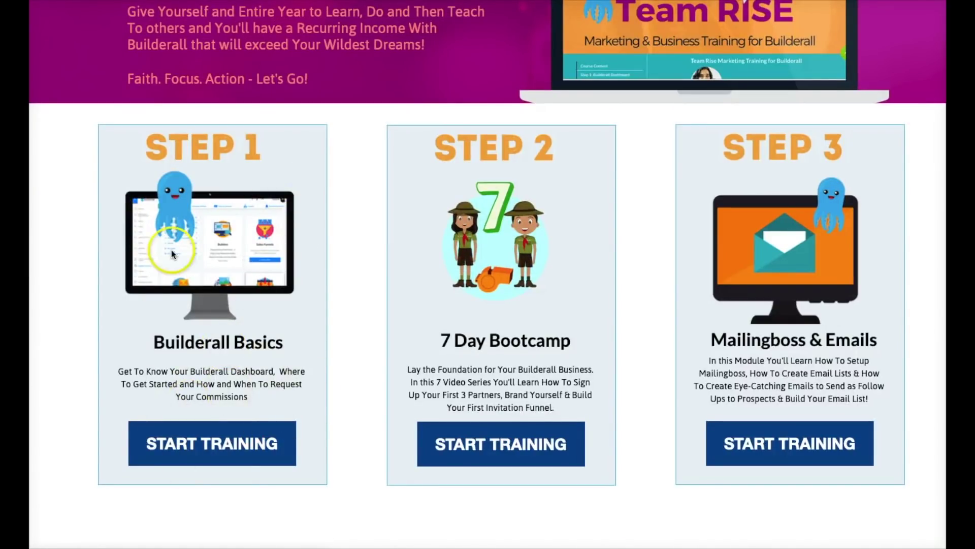
pyautogui.scroll(-1, 221, 299)
pyautogui.scroll(8, 221, 298)
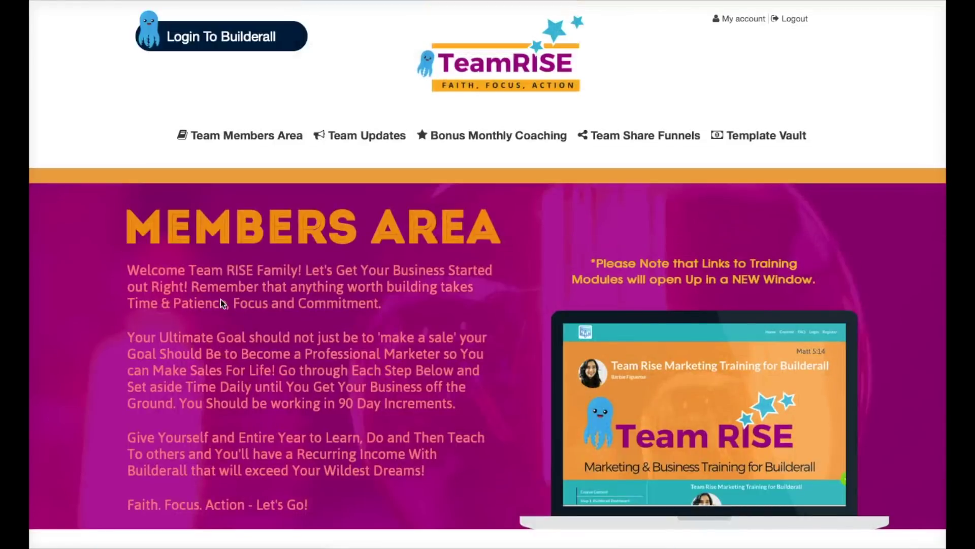
pyautogui.scroll(-3, 220, 298)
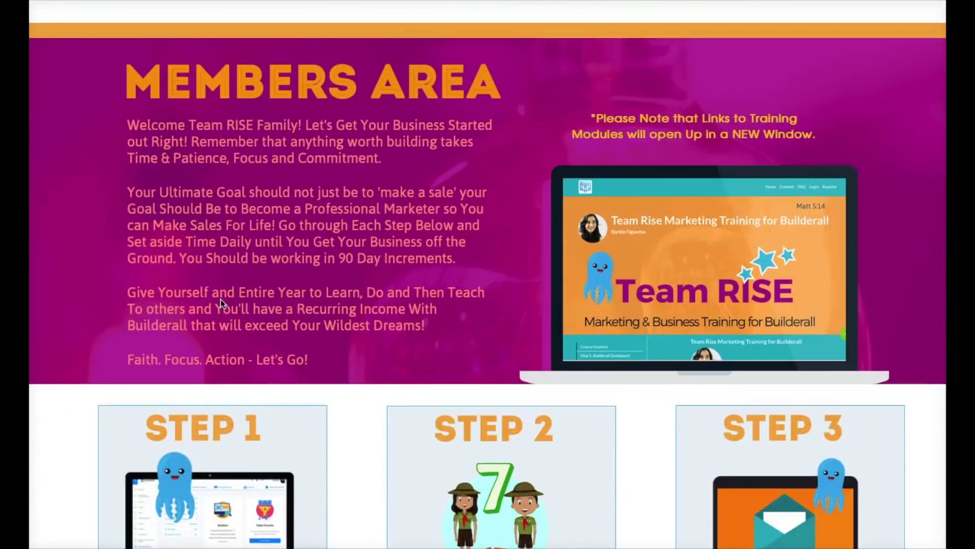
pyautogui.scroll(-1, 220, 299)
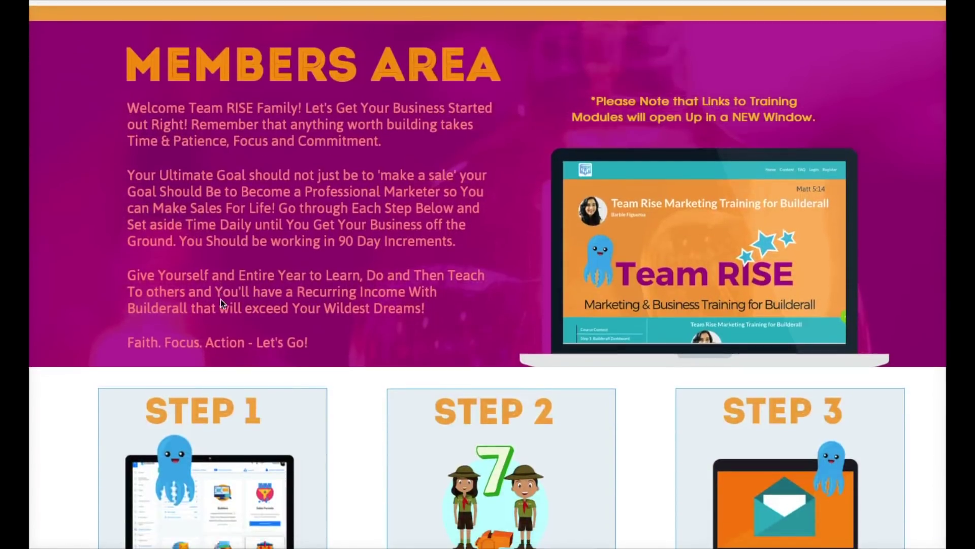
pyautogui.scroll(-1, 221, 298)
pyautogui.scroll(3, 220, 299)
pyautogui.scroll(-1, 221, 298)
# Examine the numbered training module cards in the Members Area, from Builderall Basics through Step 6.
pyautogui.scroll(-7, 221, 303)
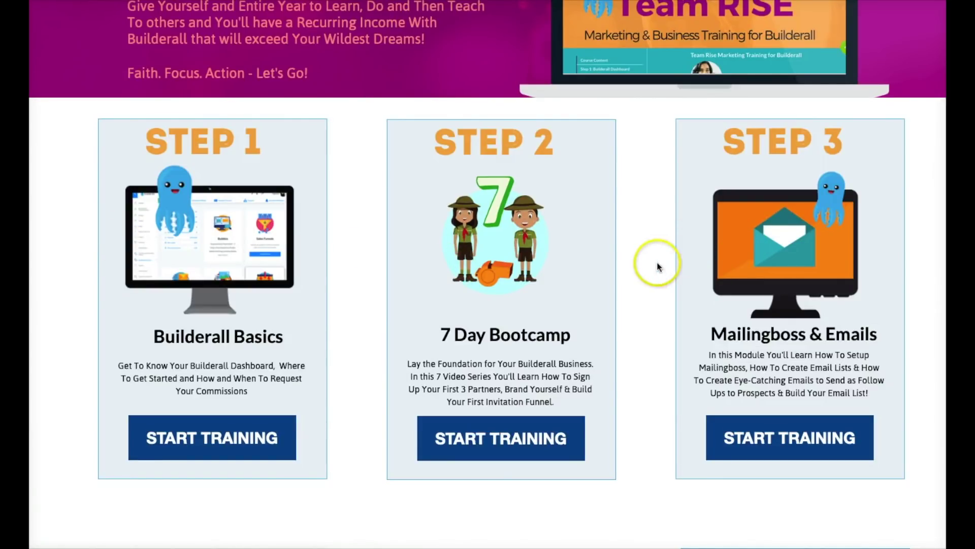
pyautogui.scroll(-3, 375, 357)
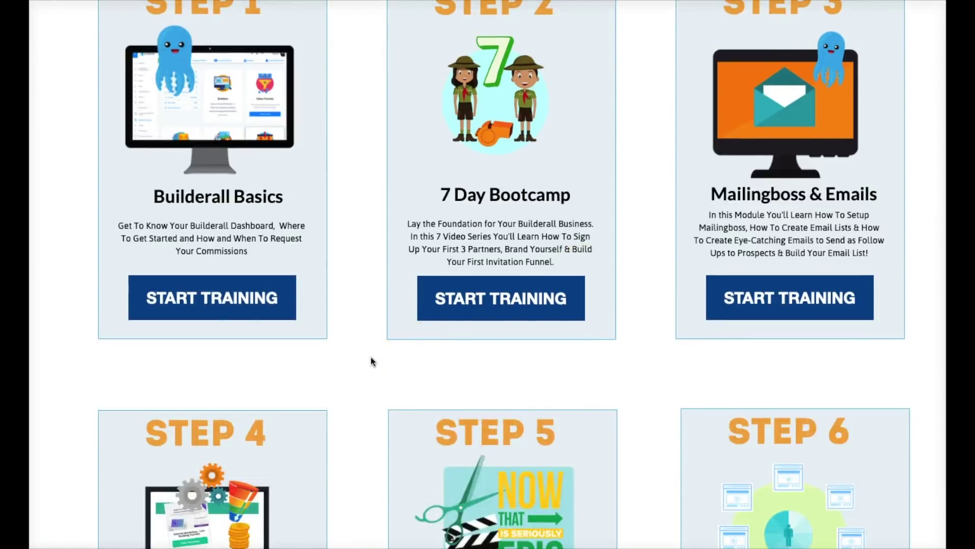
pyautogui.scroll(1, 371, 356)
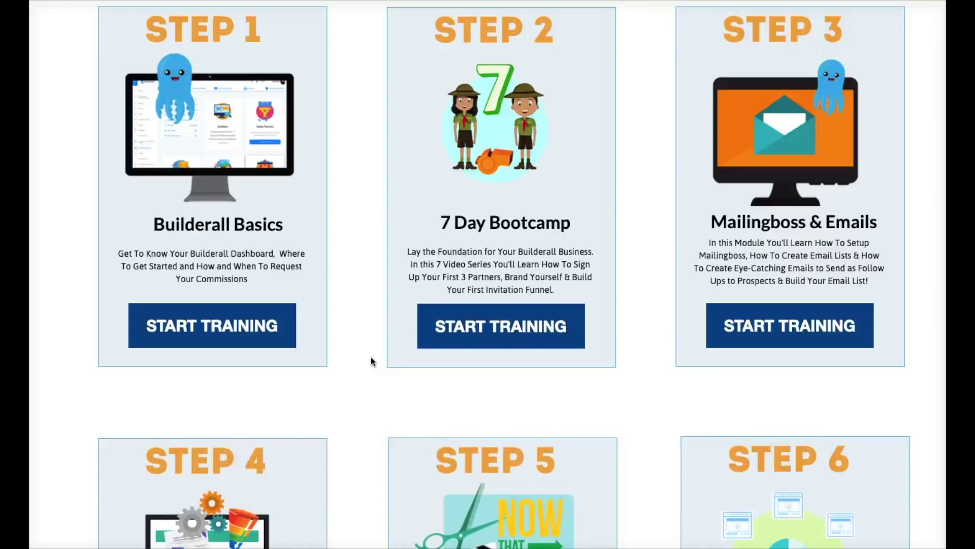
pyautogui.scroll(2, 370, 357)
pyautogui.scroll(-3, 371, 357)
pyautogui.scroll(3, 371, 357)
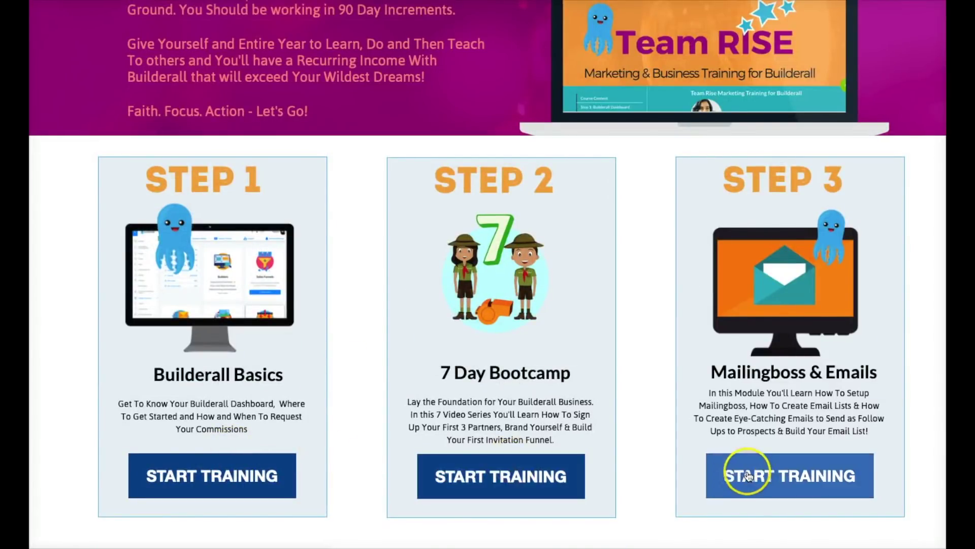
pyautogui.scroll(-1, 358, 391)
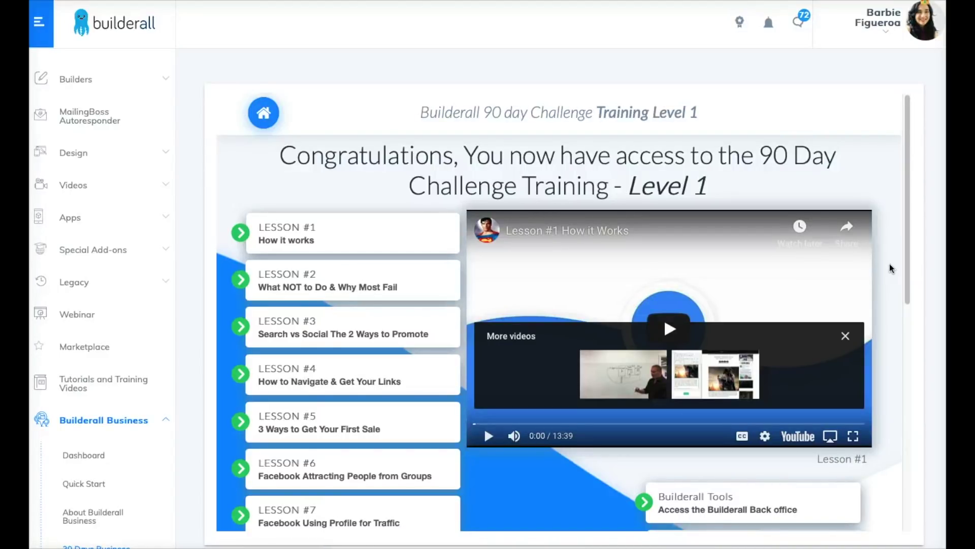
# Open Lesson #2, What NOT to Do & Why Most Fail, in Builderall's 90 Day Challenge Training Level 1.
pyautogui.scroll(-1, 888, 264)
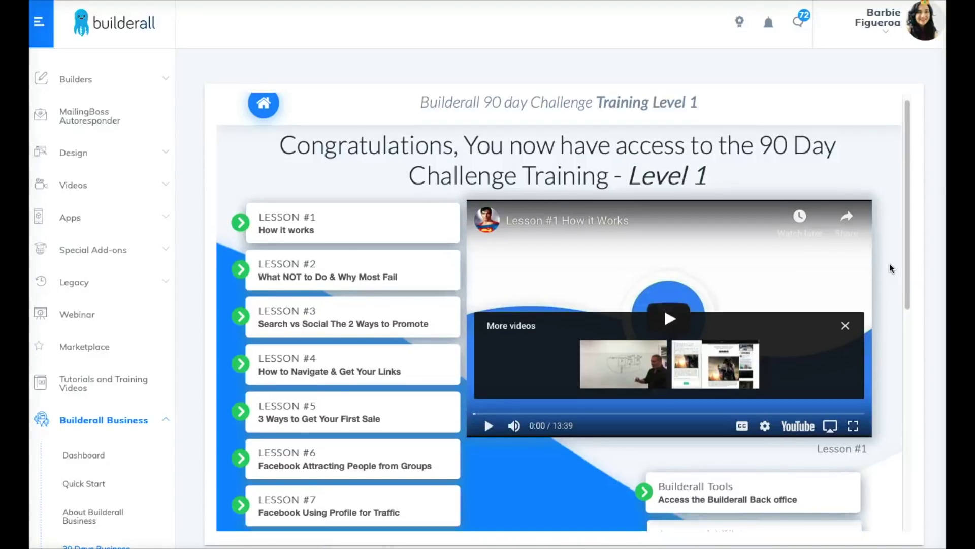
pyautogui.scroll(-1, 889, 264)
pyautogui.scroll(1, 889, 264)
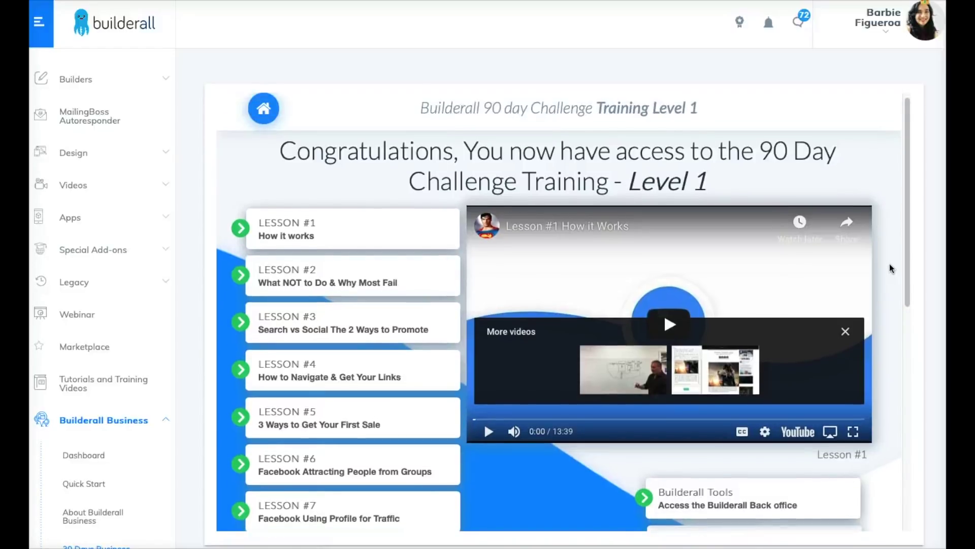
pyautogui.scroll(1, 889, 268)
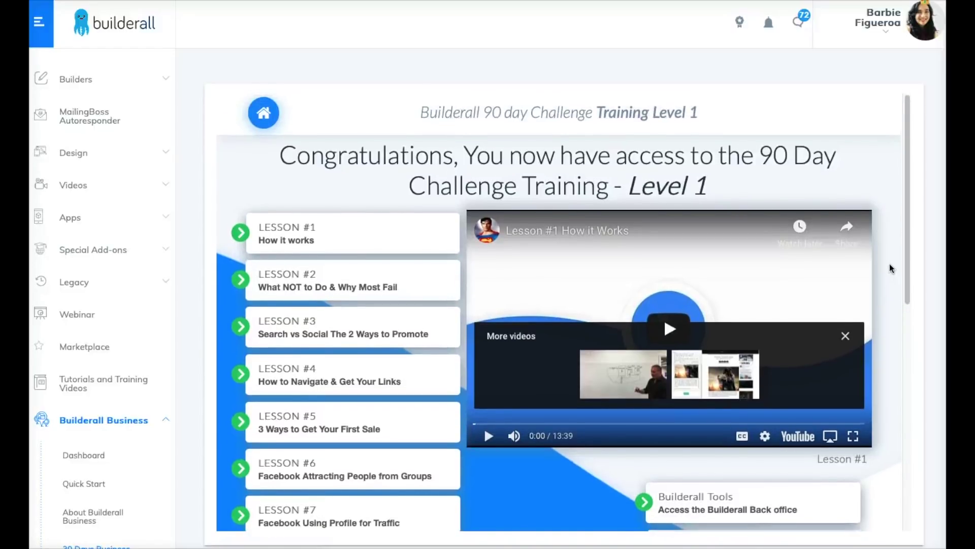
pyautogui.scroll(-4, 890, 268)
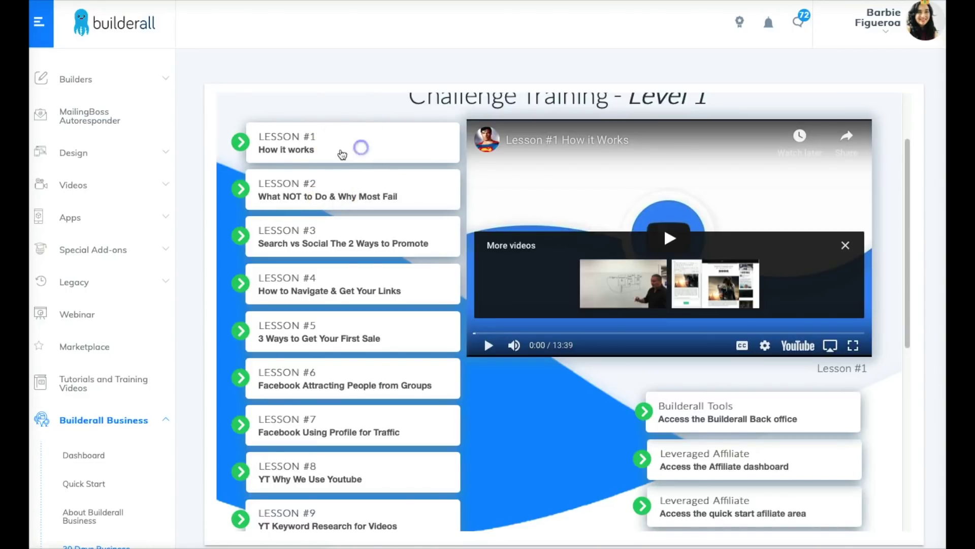
pyautogui.click(331, 188)
# Examine the Level 1 lesson list and the accompanying Builderall tools, affiliate, training and funnel links.
pyautogui.scroll(-8, 817, 337)
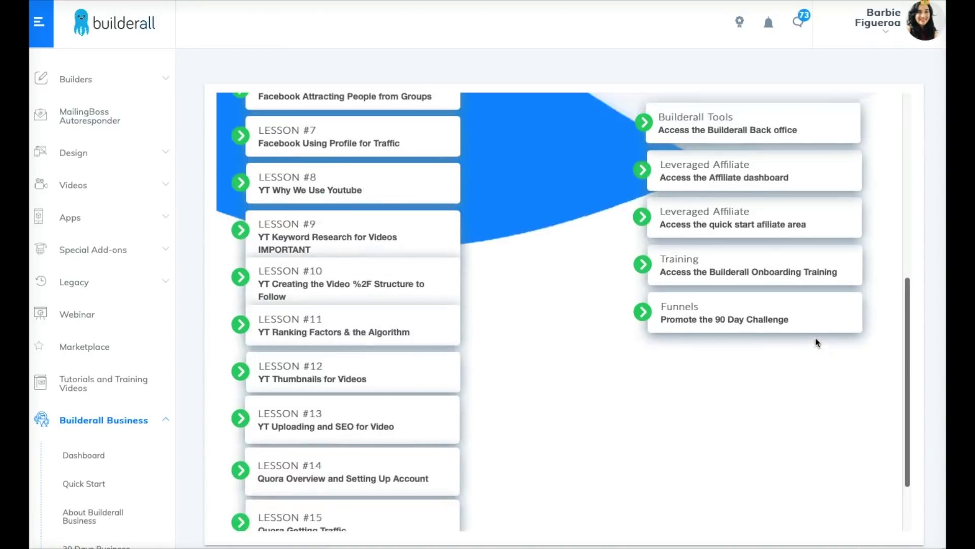
pyautogui.scroll(8, 817, 337)
pyautogui.scroll(-7, 816, 341)
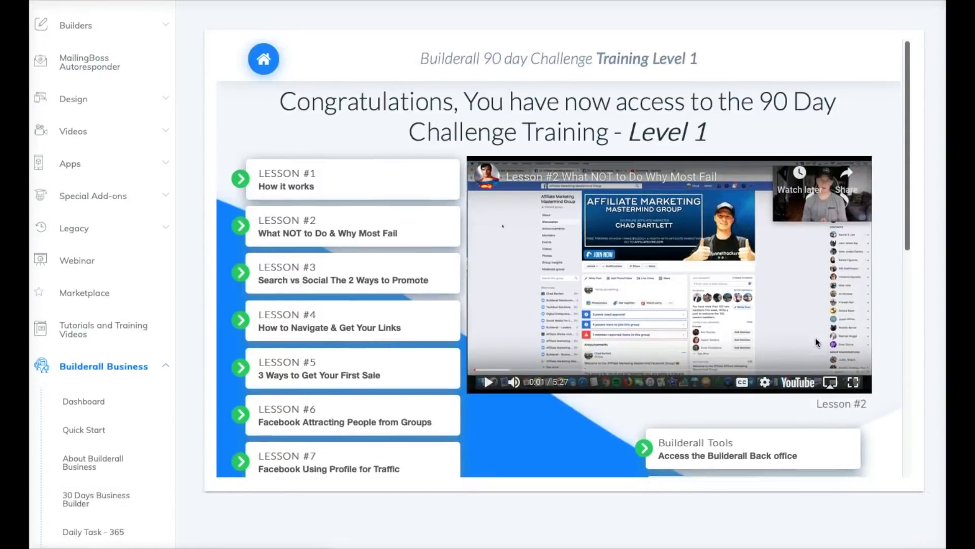
pyautogui.scroll(1, 817, 341)
pyautogui.scroll(3, 816, 342)
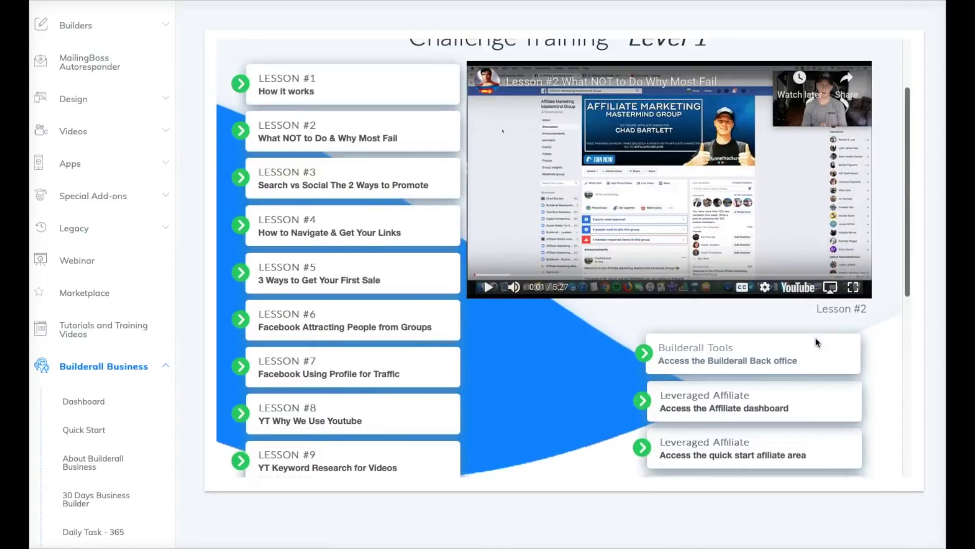
pyautogui.scroll(-2, 318, 366)
pyautogui.scroll(-3, 579, 383)
pyautogui.scroll(4, 581, 382)
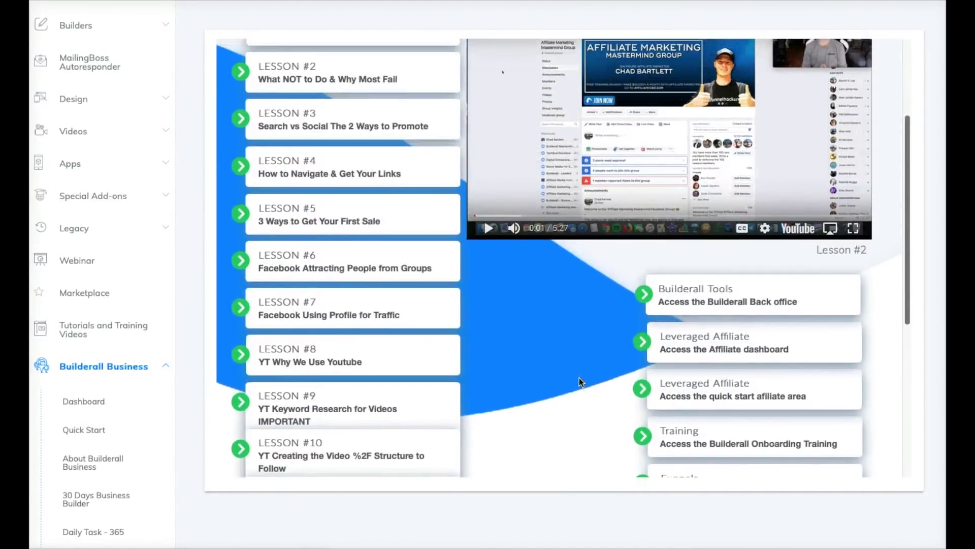
pyautogui.scroll(3, 581, 381)
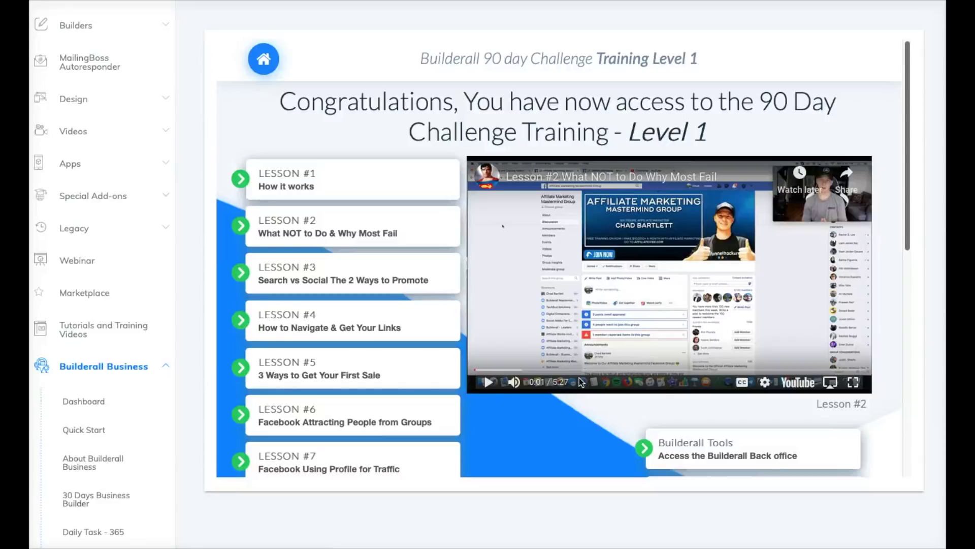
# Open the Step 1 Builderall Basics training from the Team RISE Members Area and look through its course content outline.
pyautogui.scroll(-1, 581, 382)
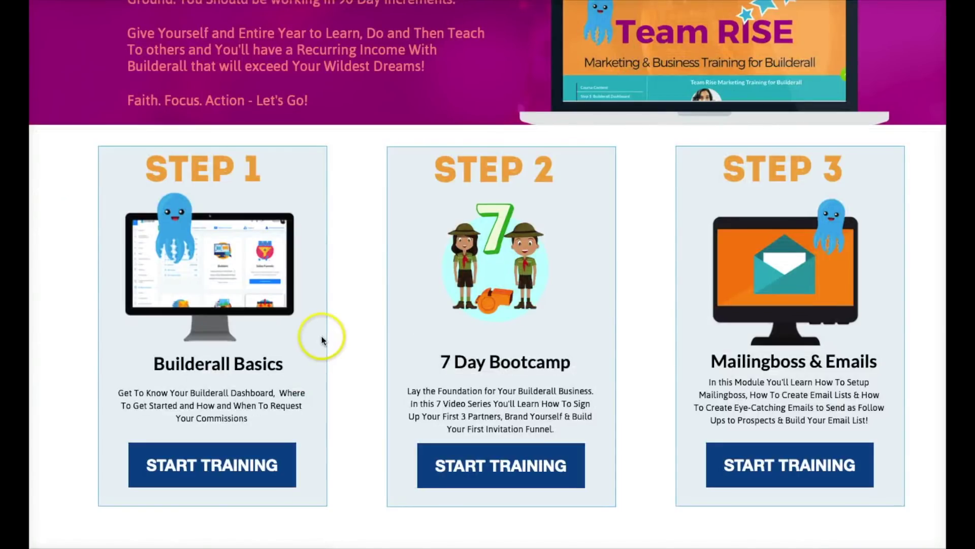
pyautogui.click(213, 466)
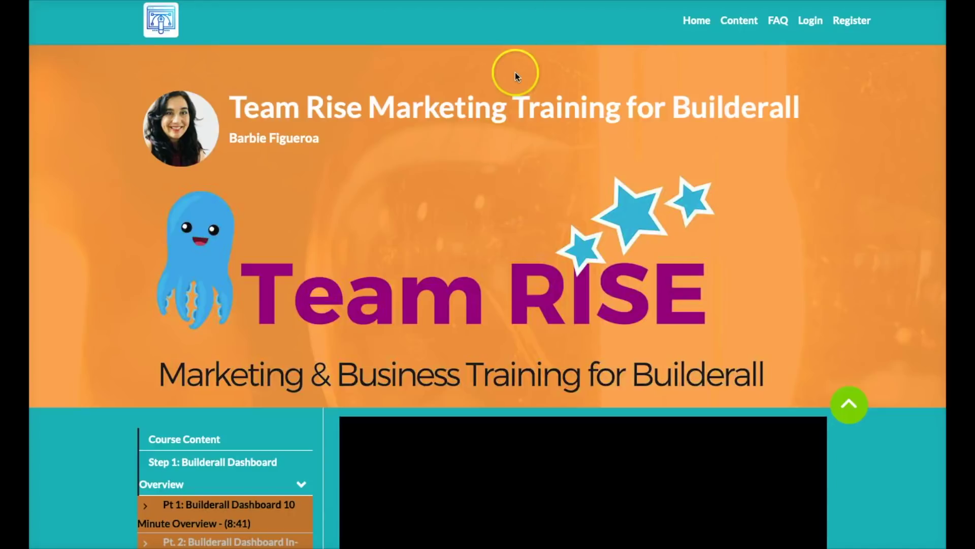
pyautogui.scroll(-5, 555, 142)
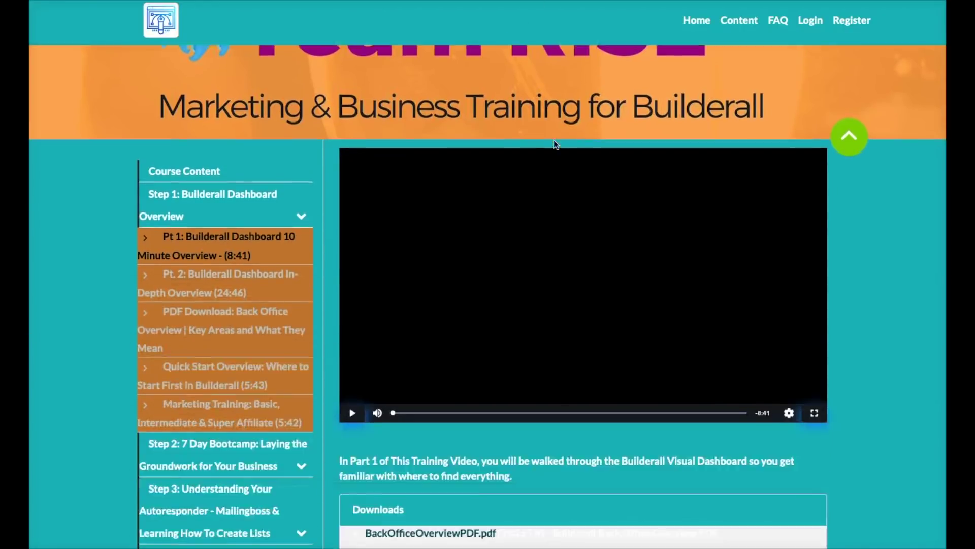
pyautogui.scroll(-2, 555, 144)
pyautogui.scroll(-3, 130, 183)
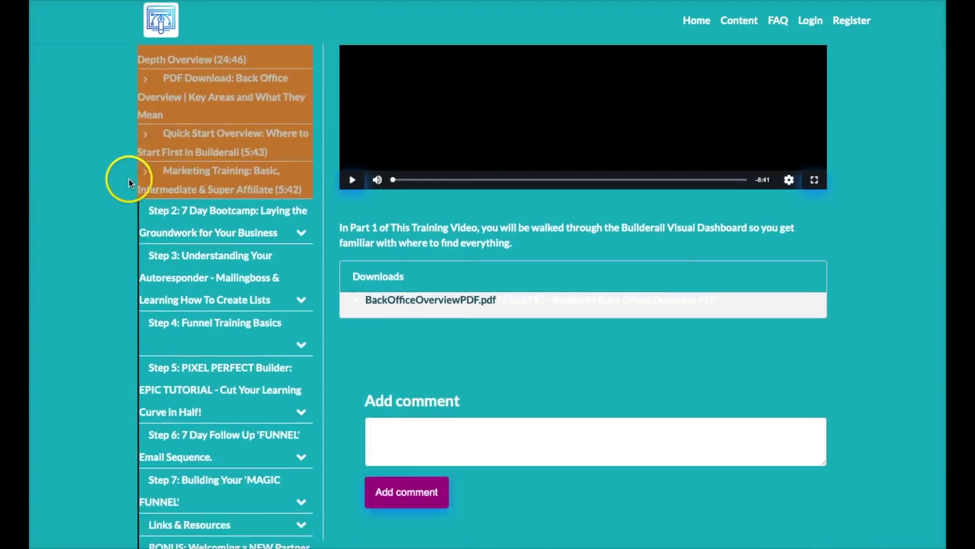
pyautogui.scroll(4, 131, 179)
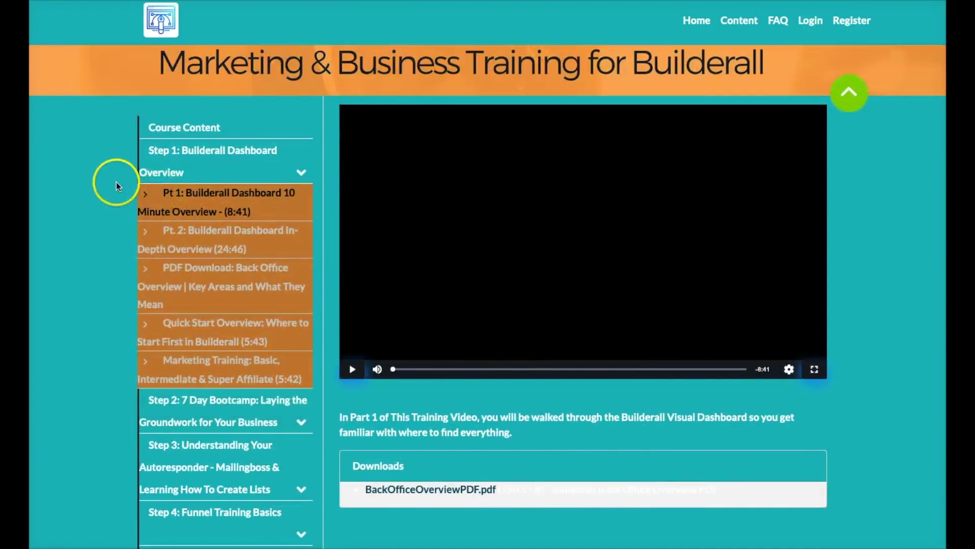
pyautogui.scroll(-1, 196, 243)
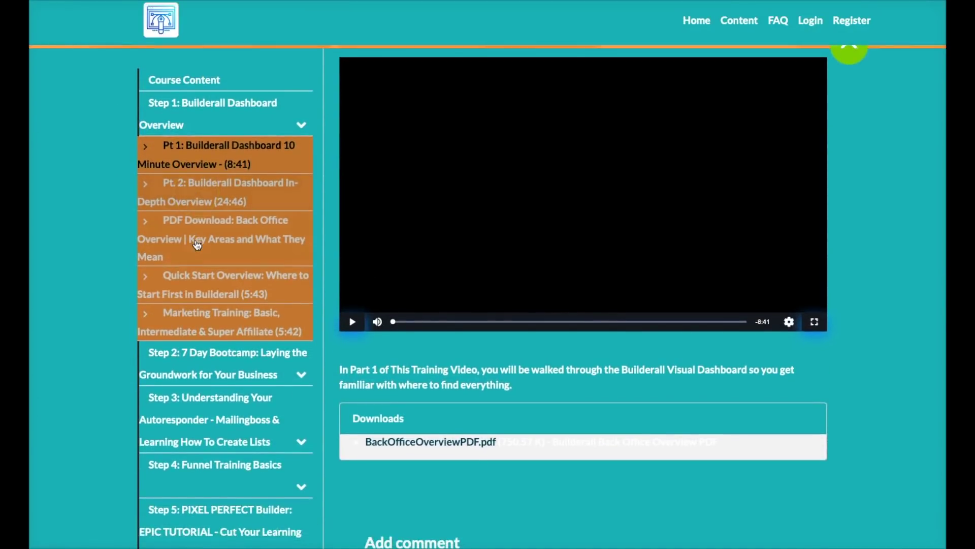
pyautogui.scroll(-4, 197, 245)
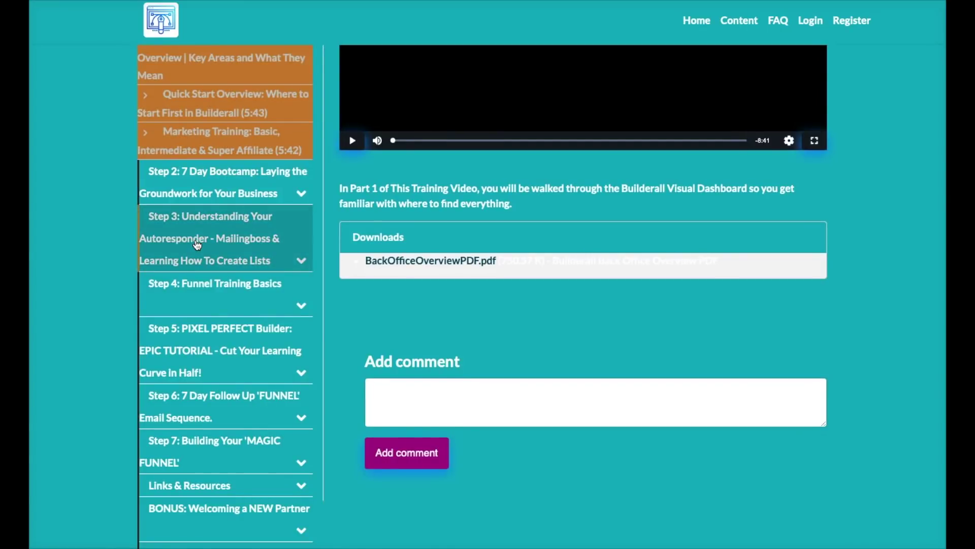
# Open the PDF Download: Back Office Overview lesson in Step 1 and skim through the document's pages.
pyautogui.scroll(3, 198, 157)
pyautogui.click(211, 194)
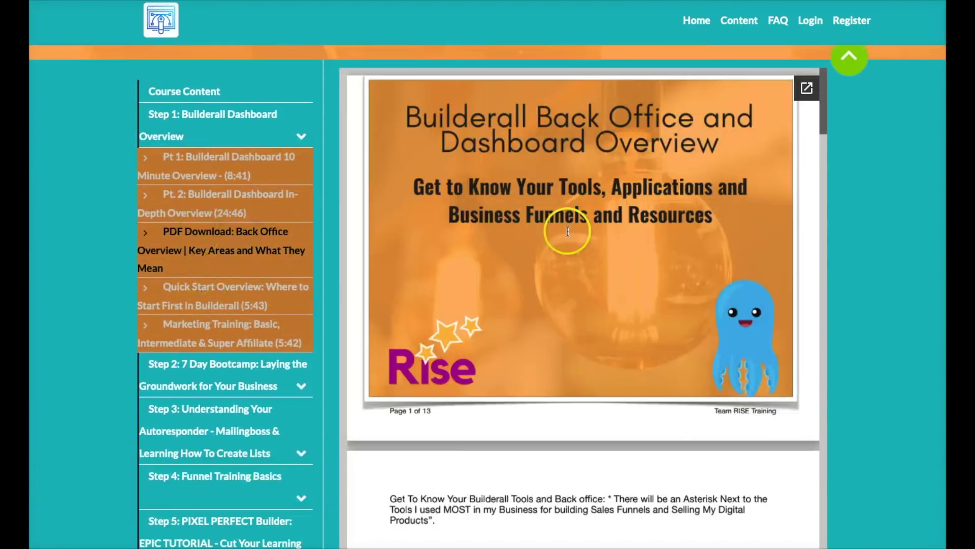
pyautogui.scroll(-15, 566, 228)
pyautogui.scroll(-3, 566, 228)
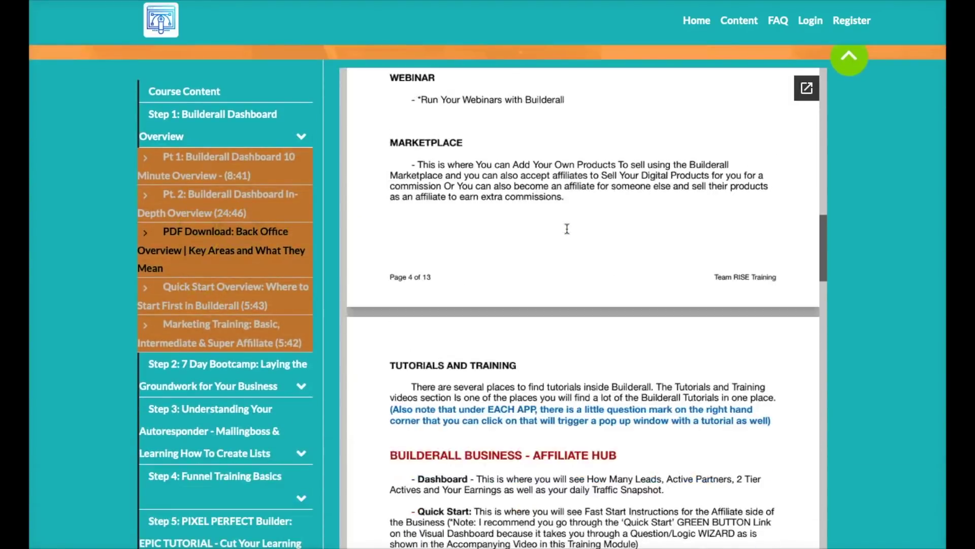
pyautogui.scroll(15, 566, 229)
# Return to the Pt 1: Builderall Dashboard 10 Minute Overview lesson and look over the remaining course modules.
pyautogui.click(141, 192)
pyautogui.click(204, 165)
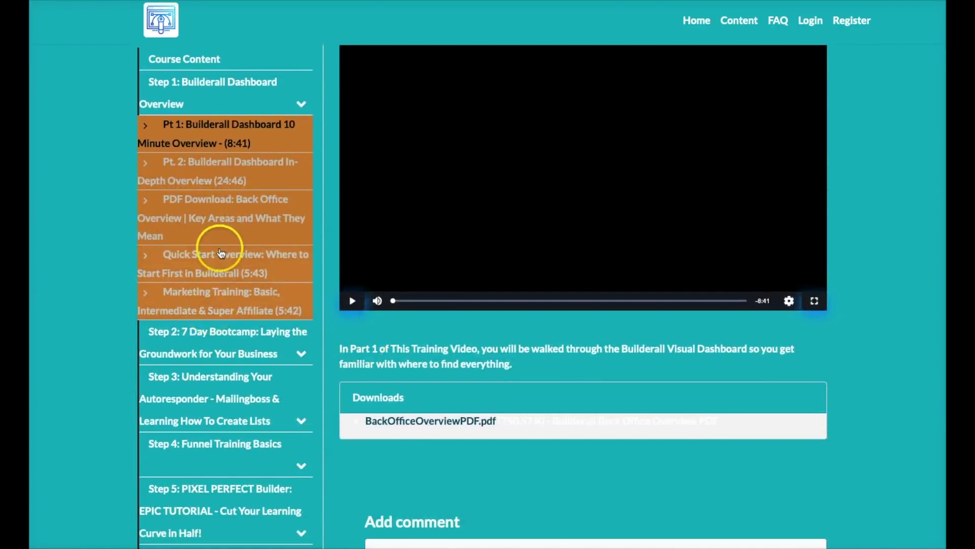
pyautogui.scroll(-3, 340, 340)
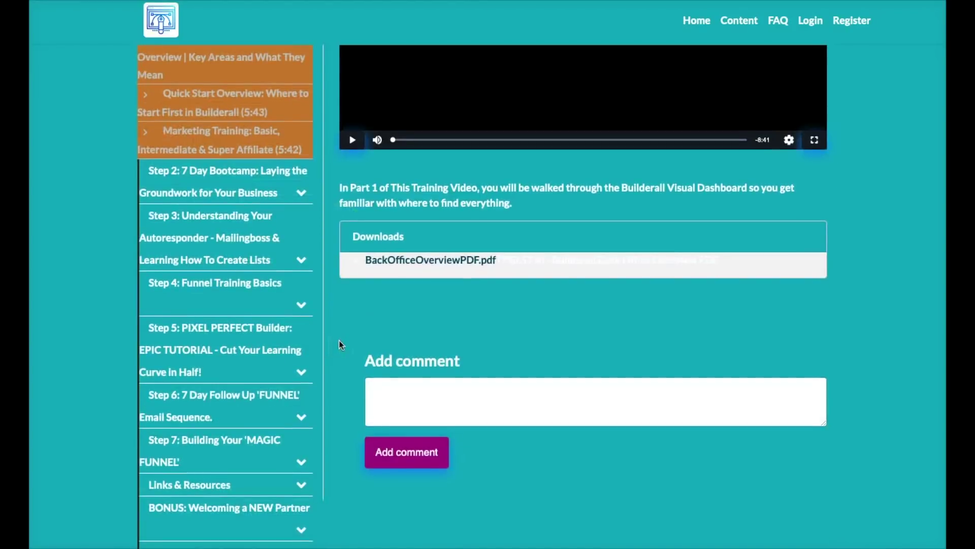
pyautogui.scroll(7, 339, 339)
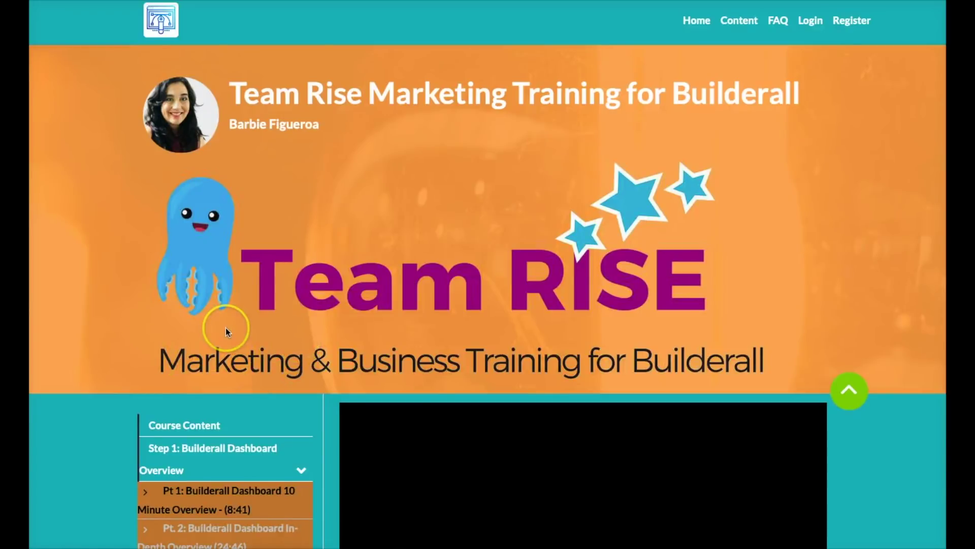
pyautogui.scroll(-5, 226, 328)
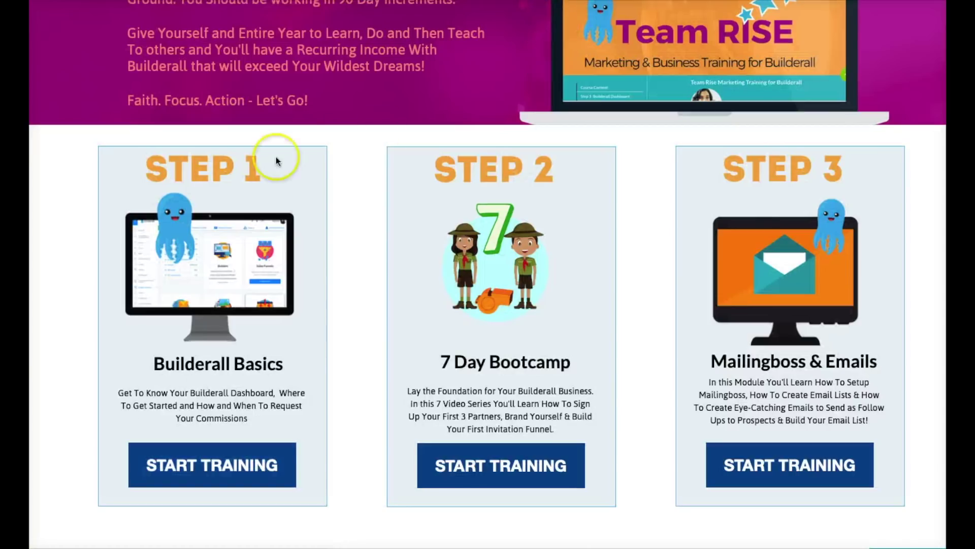
# Look over the Members Area page's training step boxes, welcome text and site navigation from Team Members Area to Template Vault.
pyautogui.scroll(-4, 340, 217)
pyautogui.scroll(3, 340, 217)
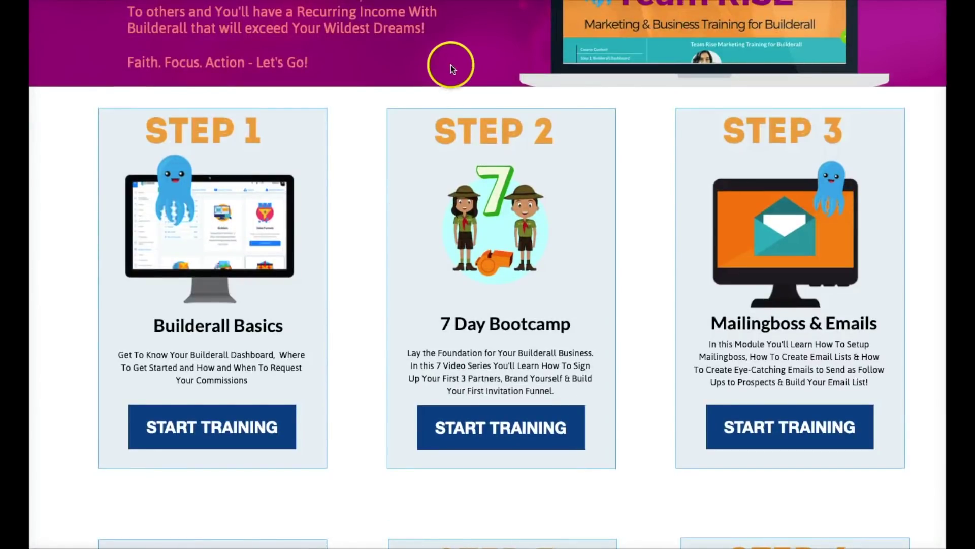
pyautogui.scroll(4, 362, 135)
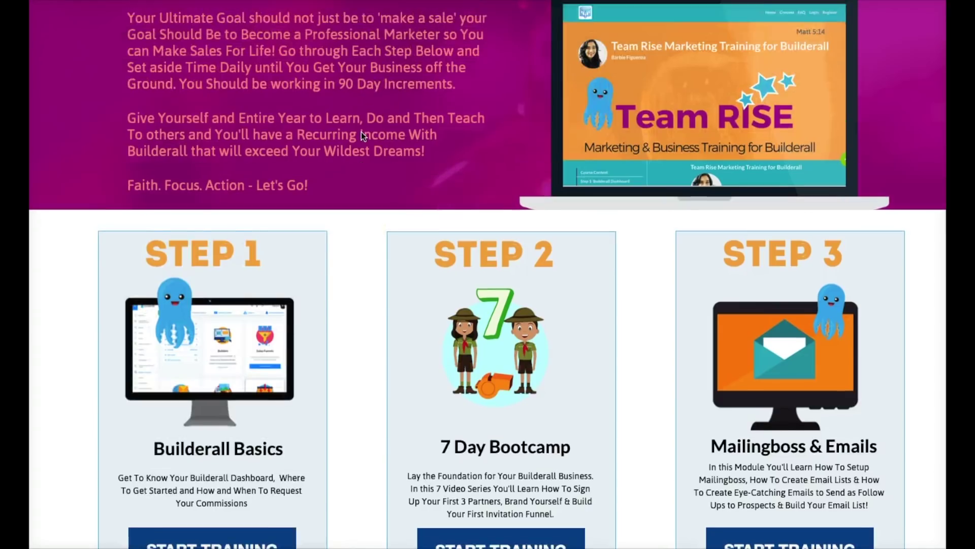
pyautogui.scroll(4, 361, 132)
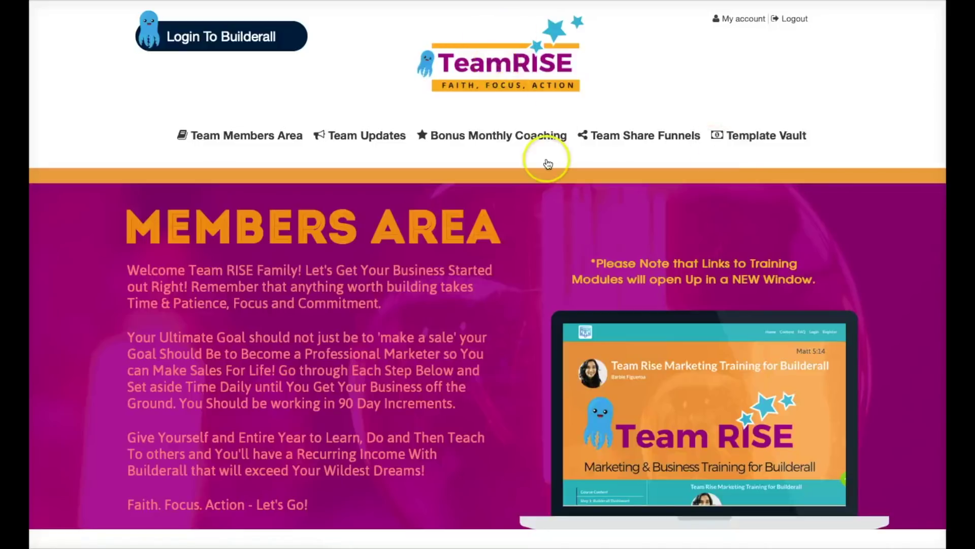
pyautogui.moveTo(437, 134)
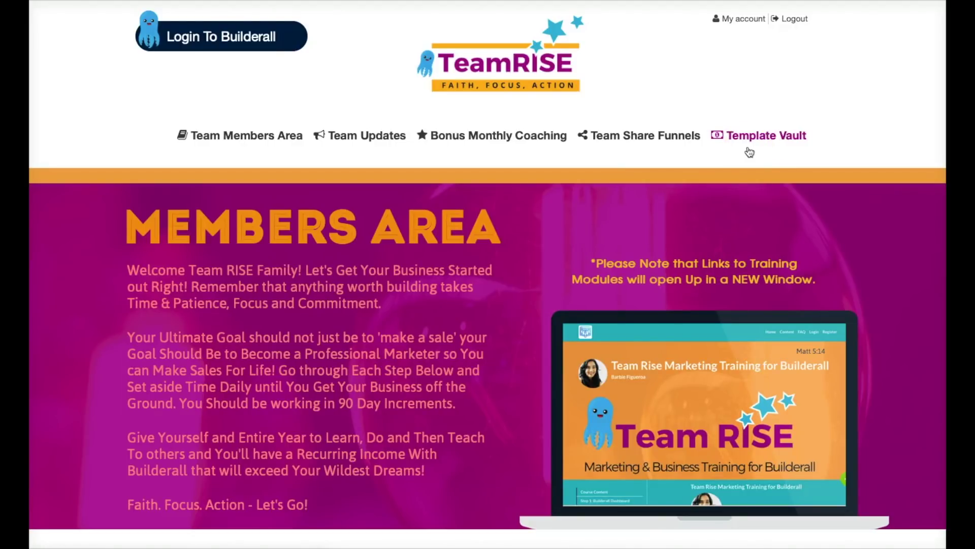
pyautogui.scroll(-6, 653, 272)
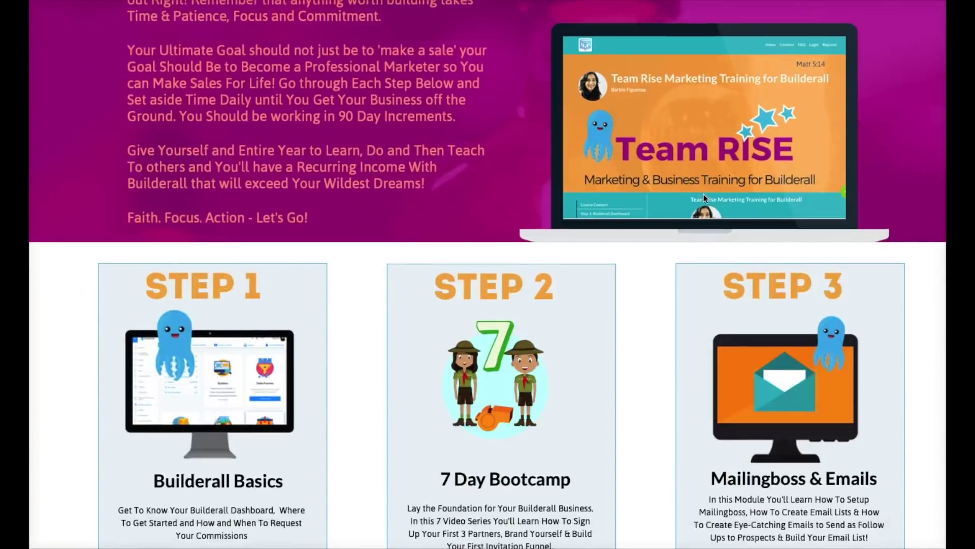
pyautogui.scroll(6, 653, 272)
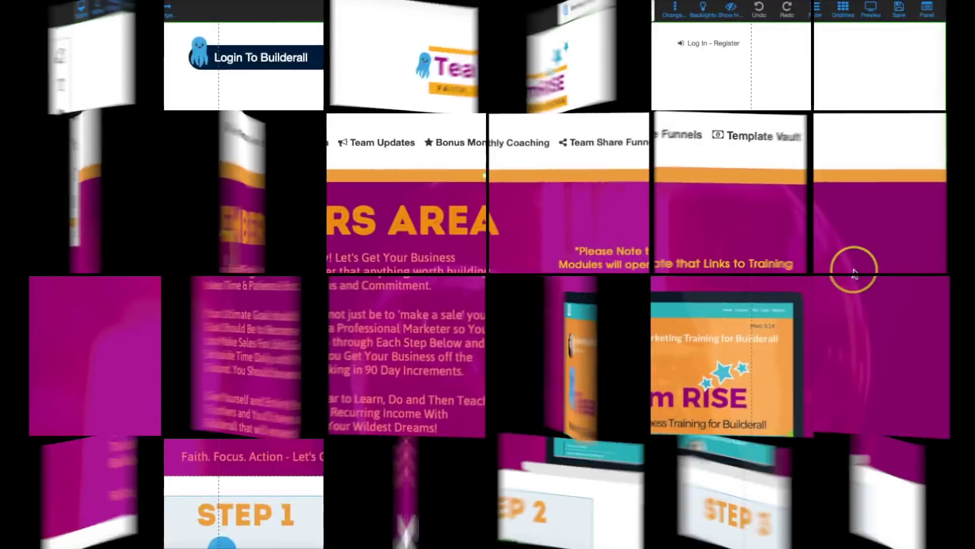
# Switch to the Members Area page in the Builderall page editor and select the laptop image and purple background panel.
pyautogui.scroll(-6, 855, 269)
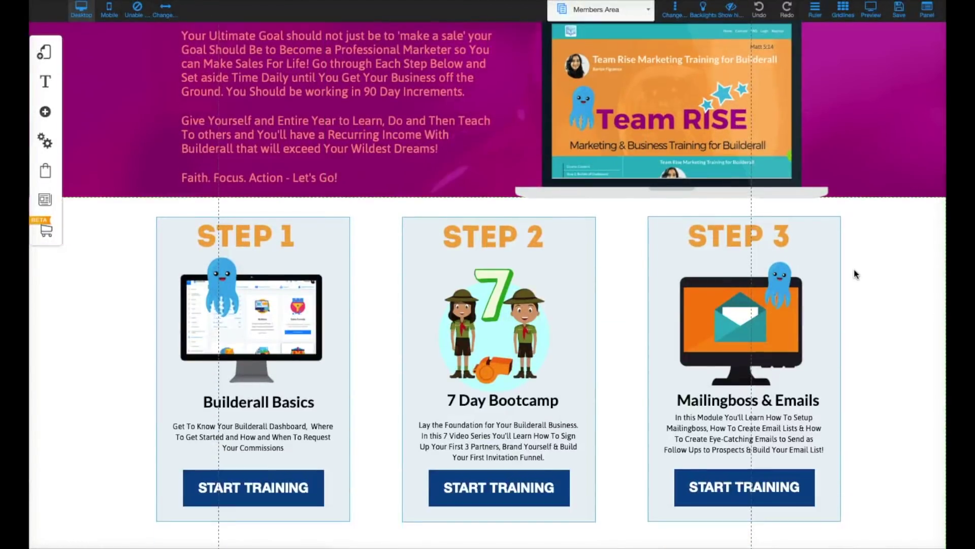
pyautogui.scroll(3, 855, 269)
pyautogui.scroll(1, 855, 269)
pyautogui.click(690, 175)
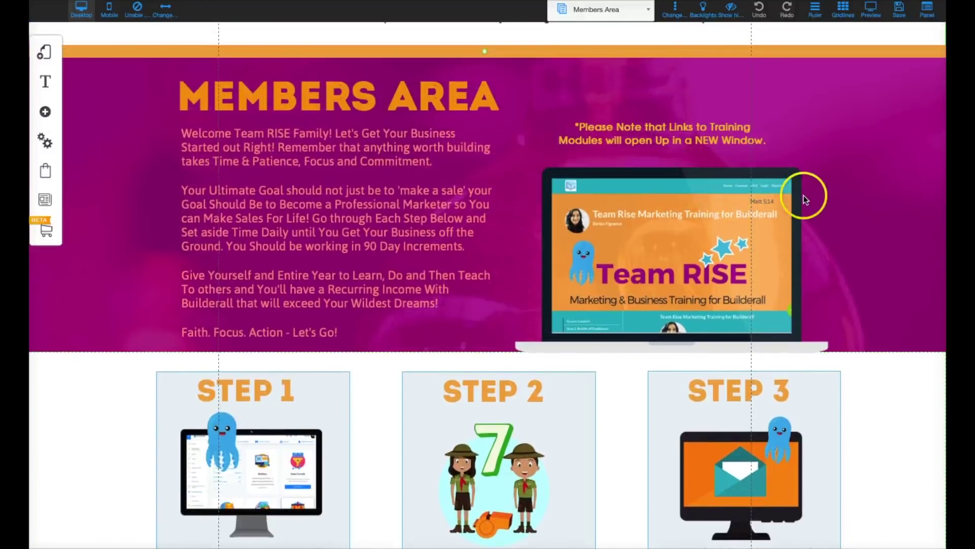
pyautogui.click(674, 179)
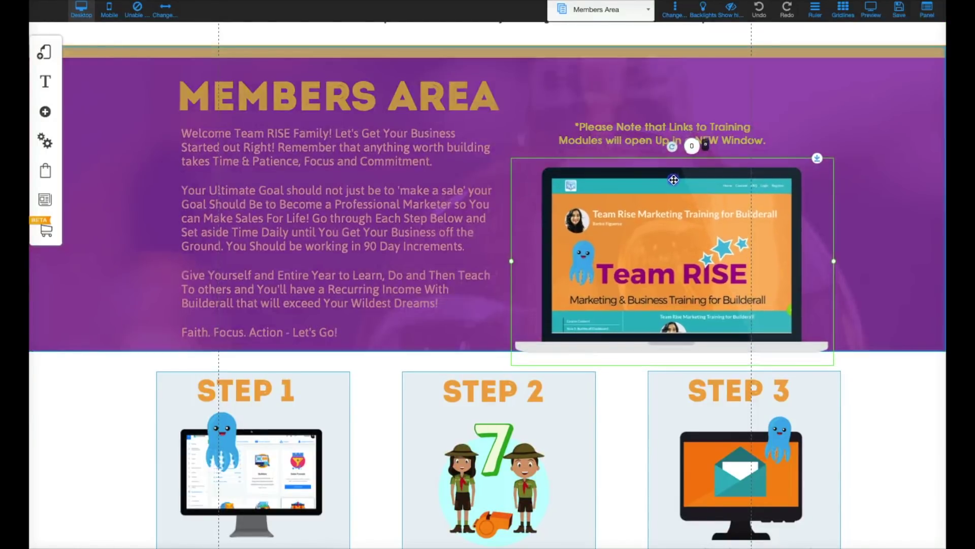
pyautogui.moveTo(674, 180); pyautogui.dragTo(673, 179)
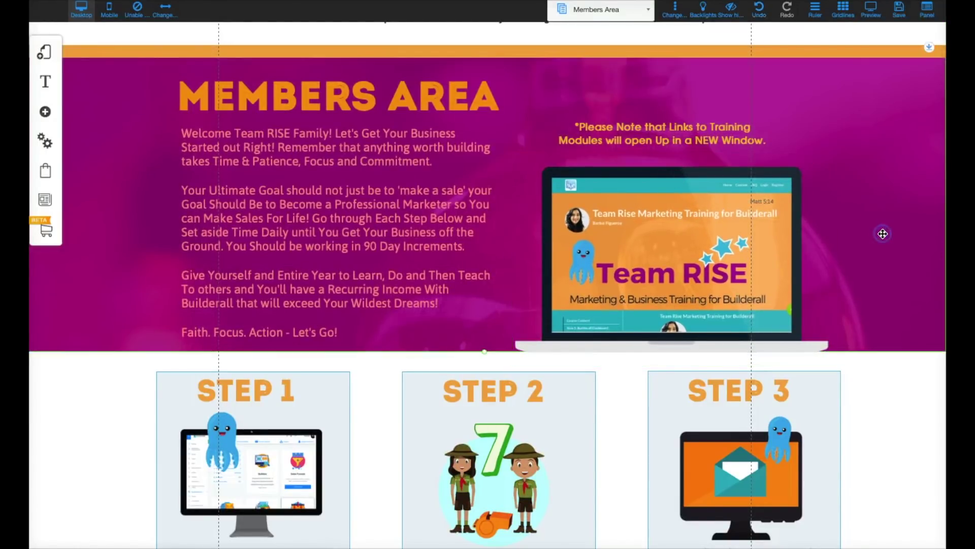
pyautogui.click(881, 230)
# Select the Step 1 and Step 2 training boxes in turn to inspect them as editable page elements.
pyautogui.scroll(-5, 882, 230)
pyautogui.click(335, 162)
pyautogui.moveTo(335, 163); pyautogui.dragTo(335, 162)
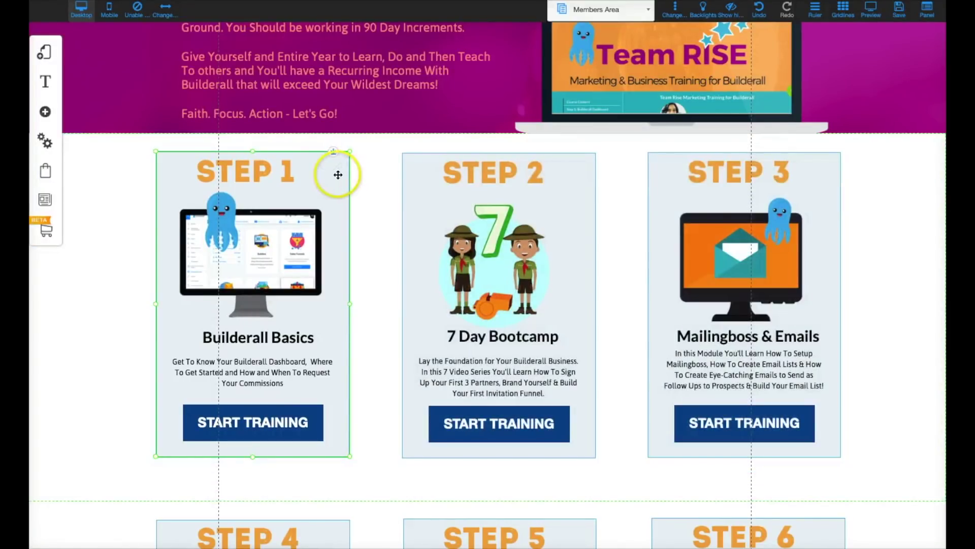
pyautogui.click(577, 173)
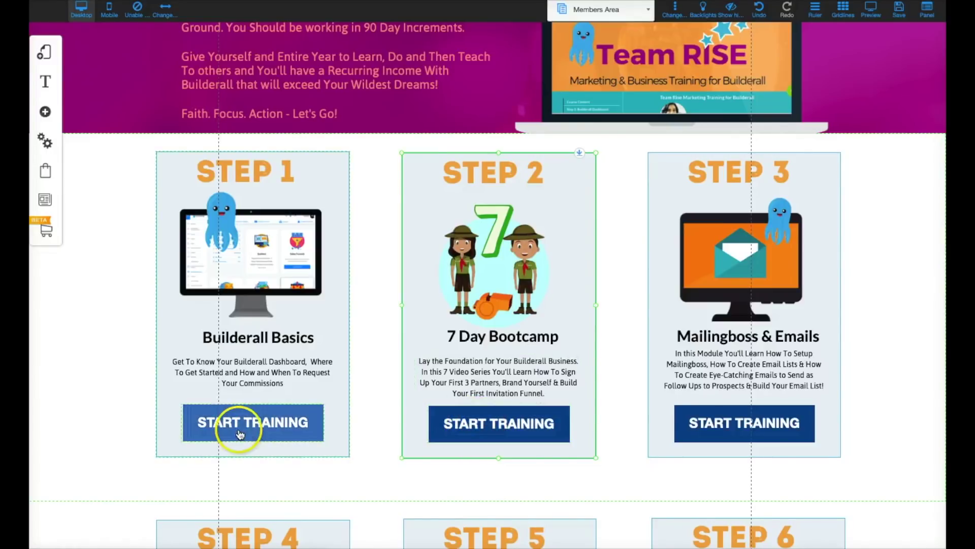
pyautogui.scroll(7, 121, 215)
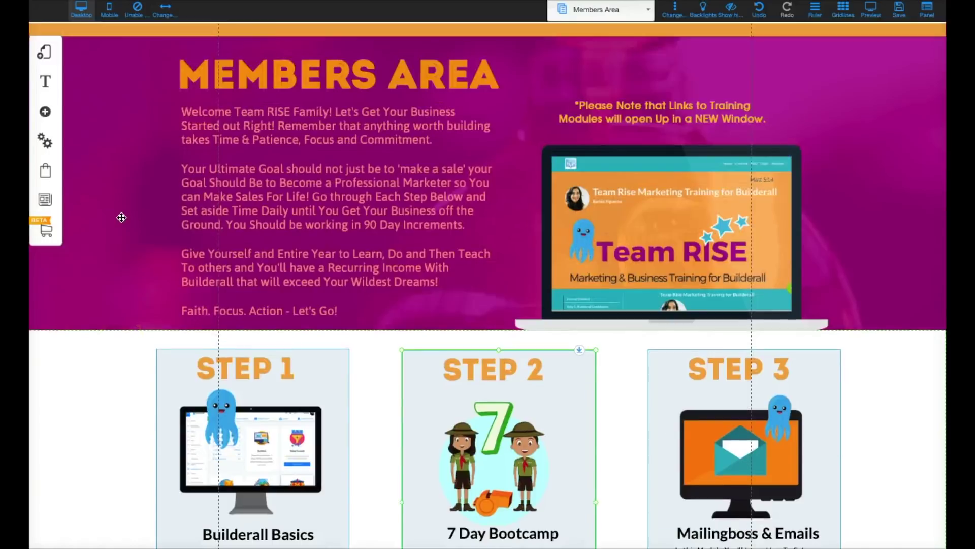
# Nudge the octopus image on the Login To Builderall button slightly outward and rotate it to 359 degrees.
pyautogui.moveTo(210, 55)
pyautogui.mouseDown()
pyautogui.moveTo(168, 56)
pyautogui.moveTo(201, 61)
pyautogui.mouseUp()
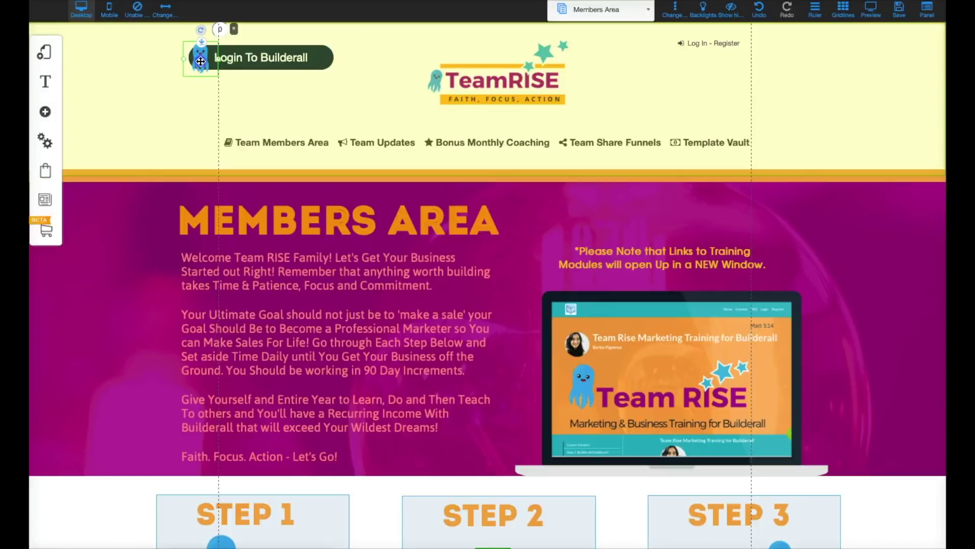
pyautogui.moveTo(200, 61); pyautogui.dragTo(203, 58)
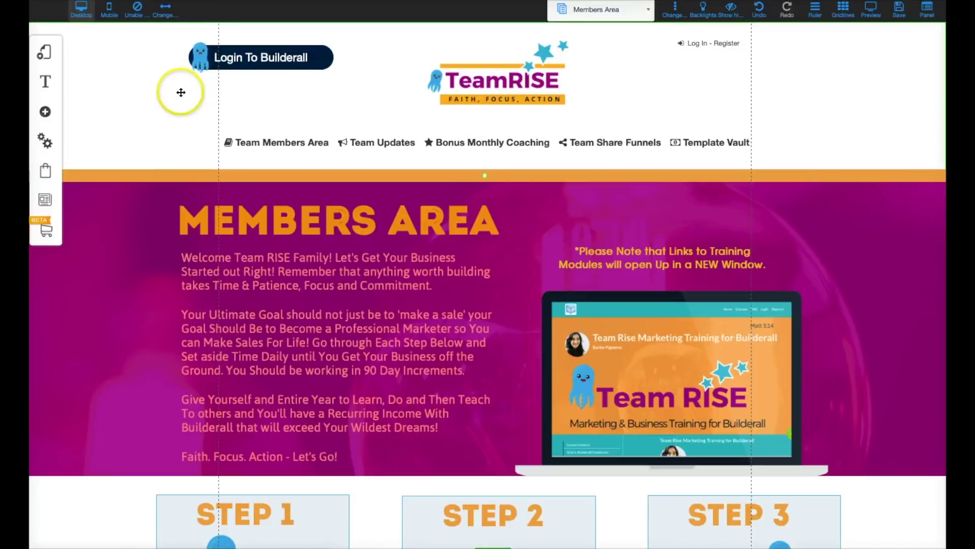
pyautogui.moveTo(200, 55); pyautogui.dragTo(197, 34)
pyautogui.click(163, 77)
pyautogui.click(197, 53)
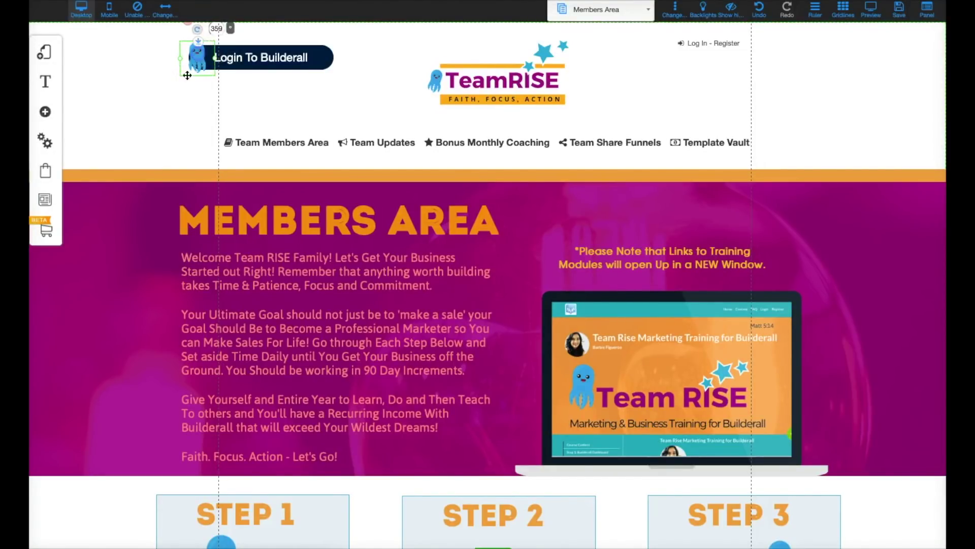
pyautogui.click(207, 81)
pyautogui.click(184, 68)
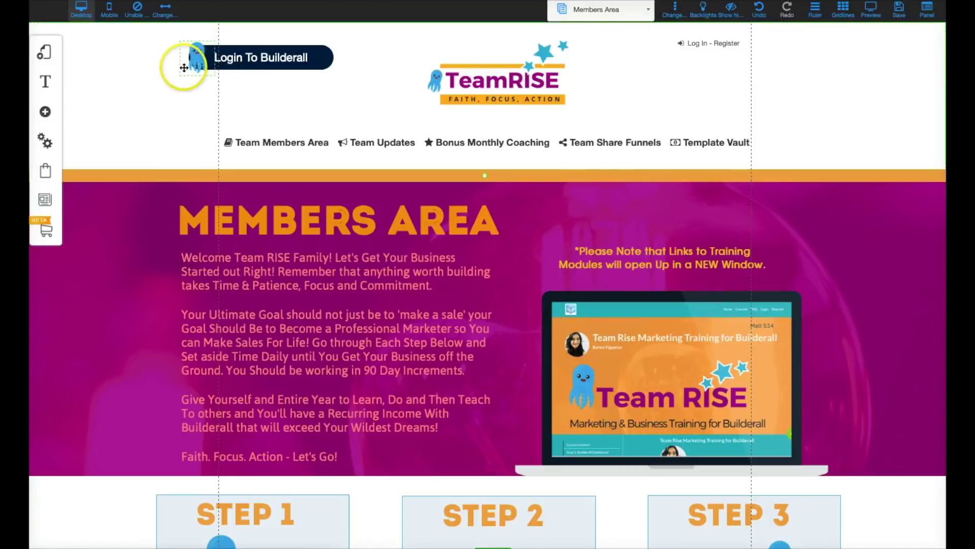
pyautogui.click(191, 59)
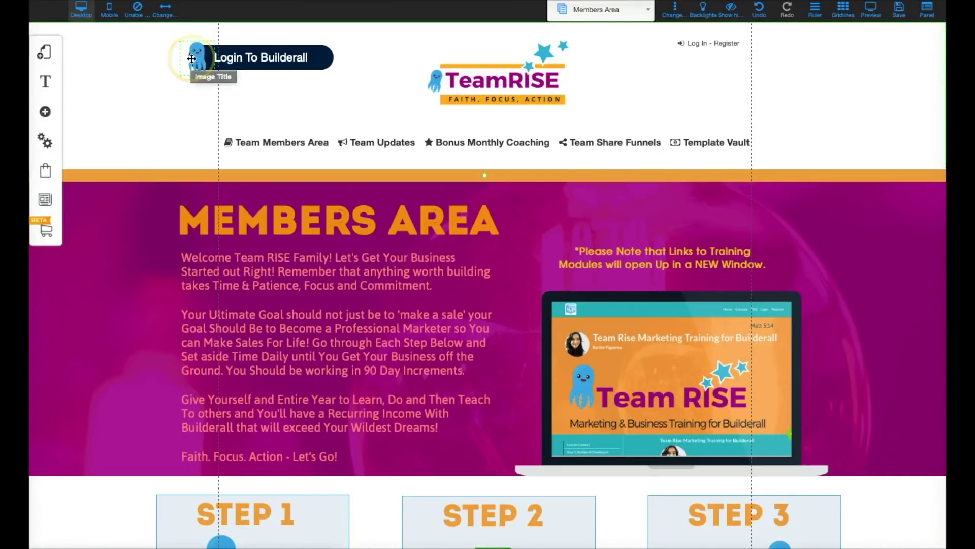
pyautogui.click(145, 97)
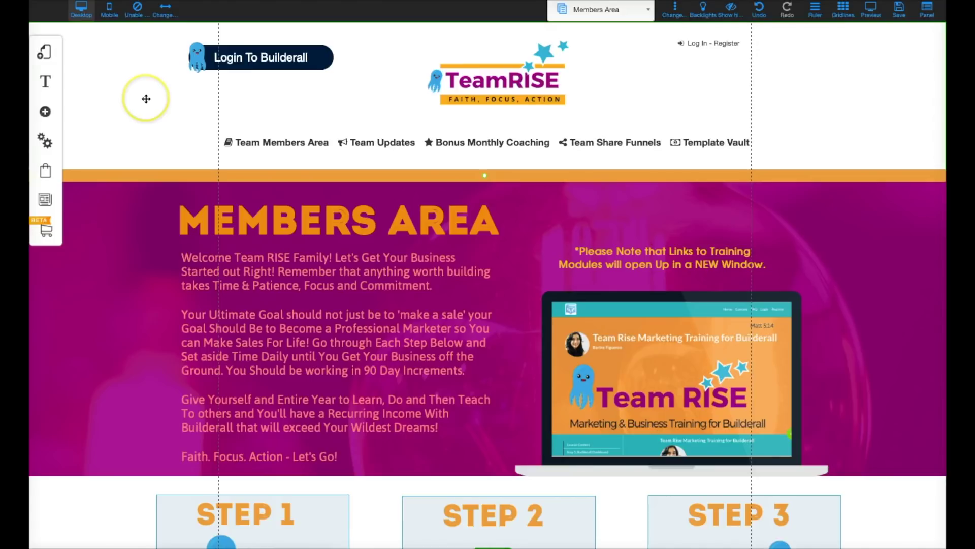
# Enlarge the octopus image on the Login To Builderall button slightly and deselect it.
pyautogui.click(209, 59)
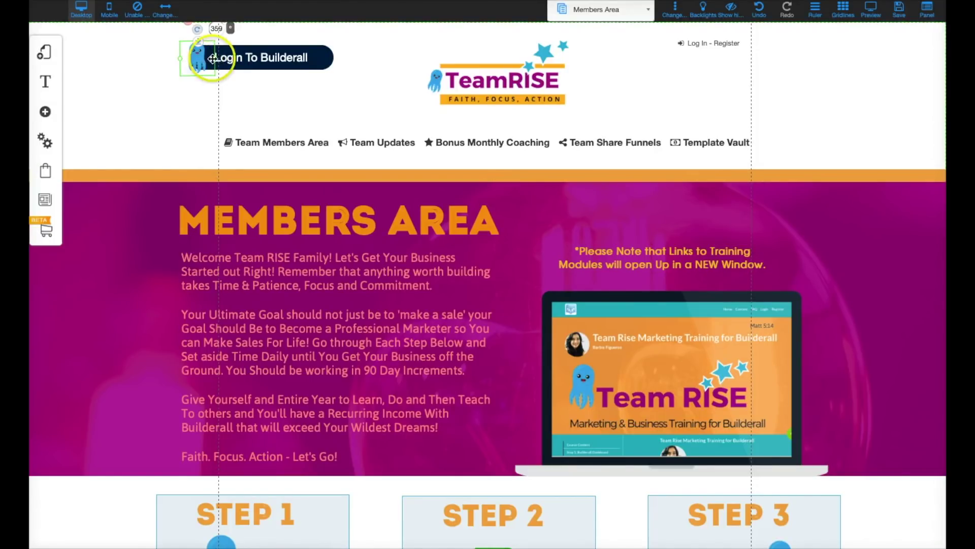
pyautogui.click(218, 59)
pyautogui.moveTo(217, 61); pyautogui.dragTo(221, 62)
pyautogui.click(144, 86)
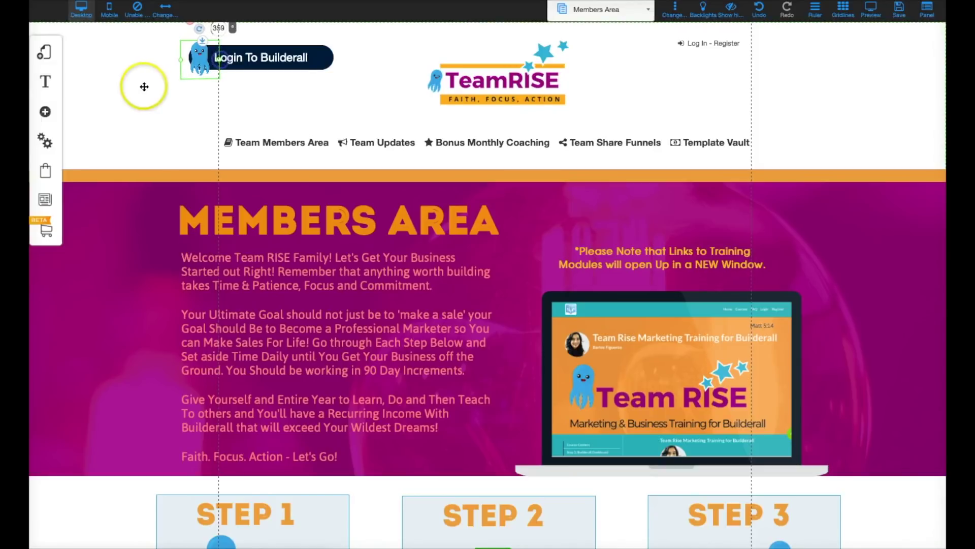
pyautogui.click(163, 67)
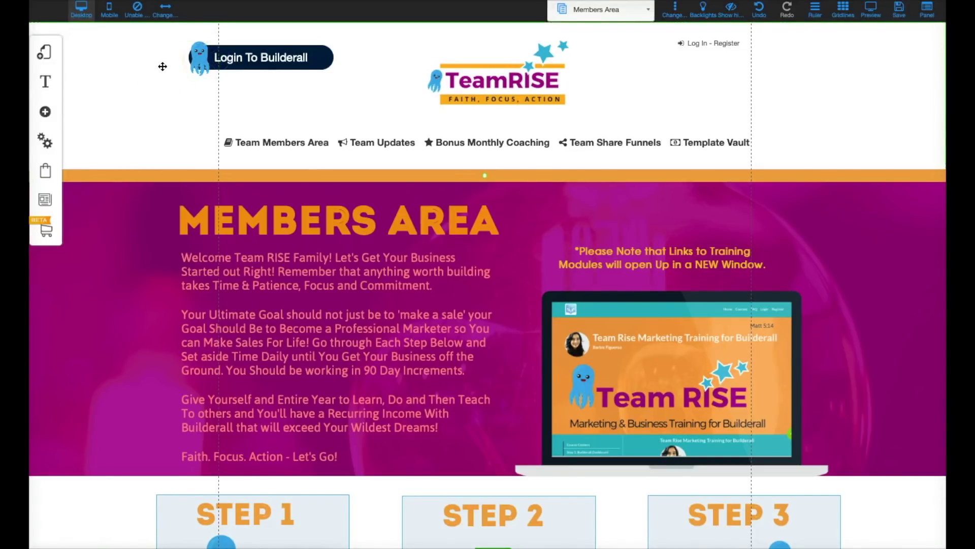
pyautogui.click(200, 75)
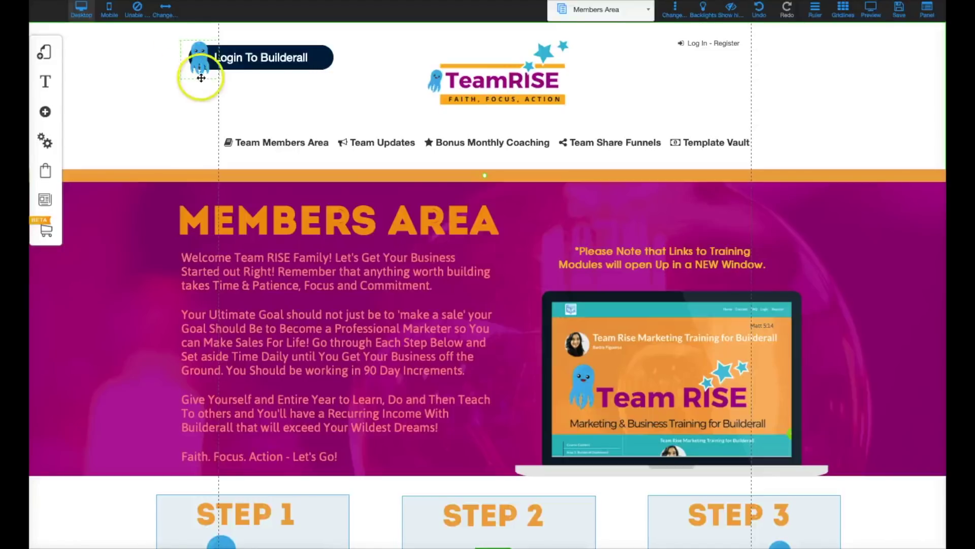
pyautogui.click(283, 87)
pyautogui.click(198, 71)
pyautogui.click(279, 99)
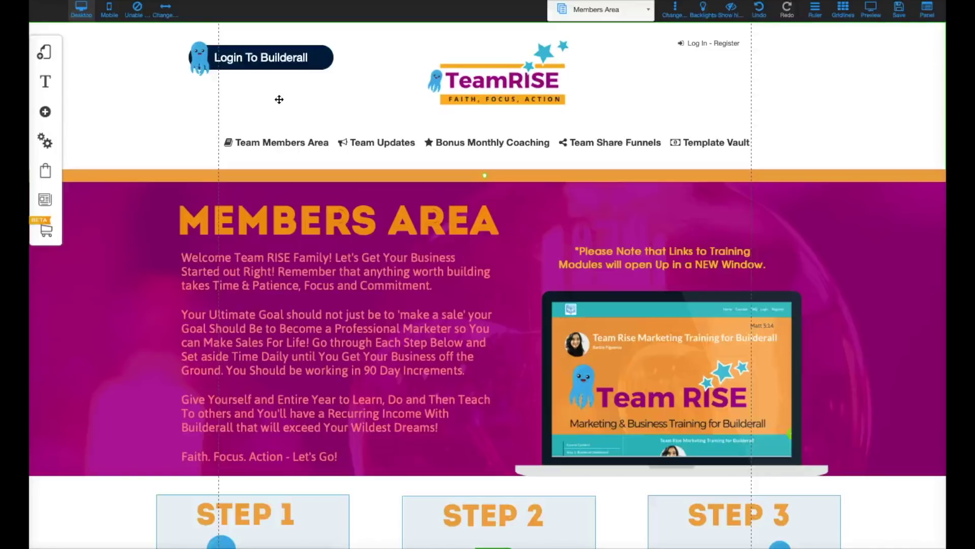
# Preview the Members Area page and look through its header, Bonus Monthly Coaching submenu and training step boxes.
pyautogui.scroll(-20, 279, 100)
pyautogui.scroll(20, 558, 152)
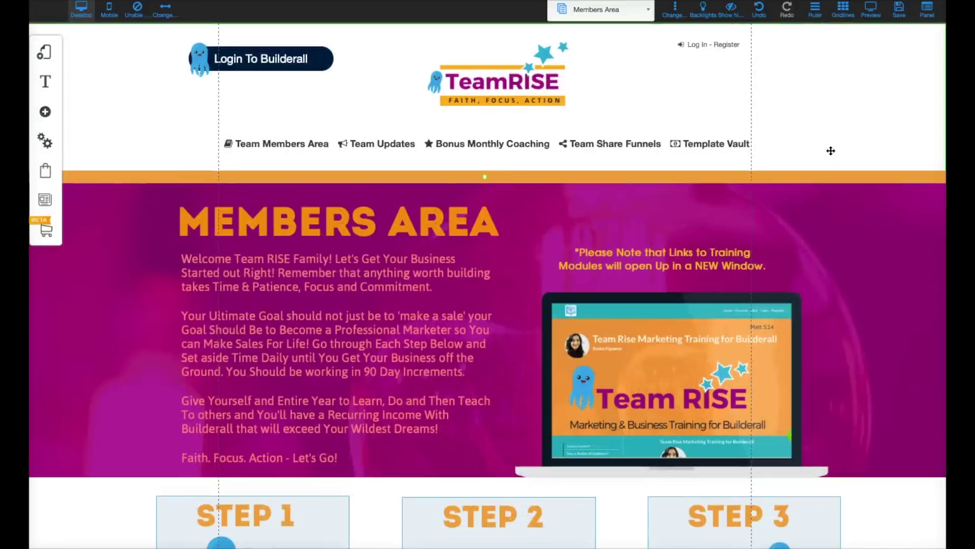
pyautogui.scroll(-5, 831, 151)
pyautogui.scroll(1, 830, 151)
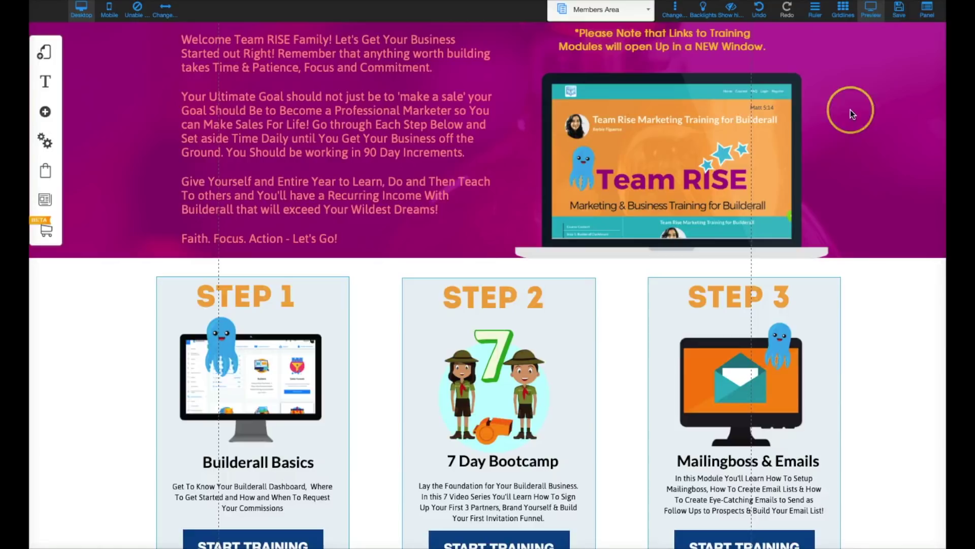
pyautogui.scroll(-12, 850, 110)
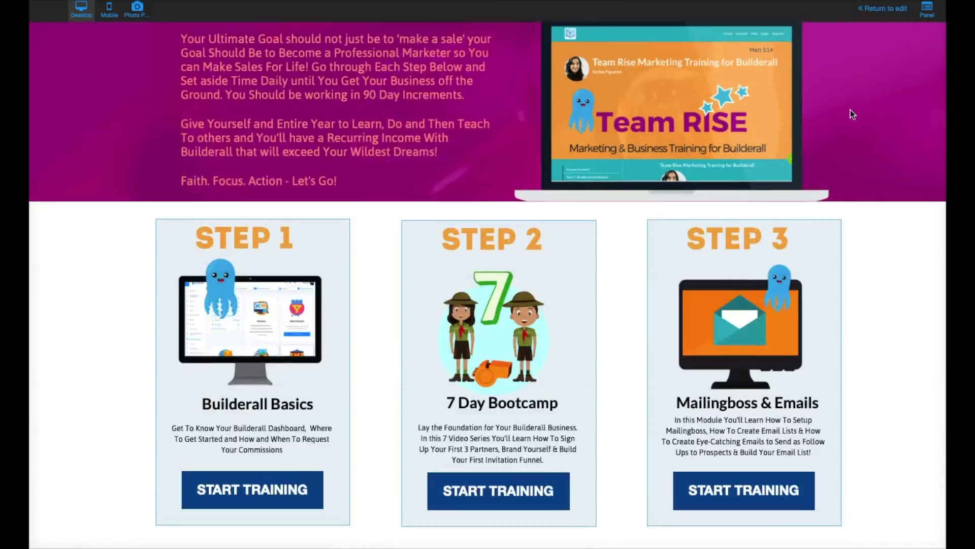
pyautogui.scroll(-10, 851, 110)
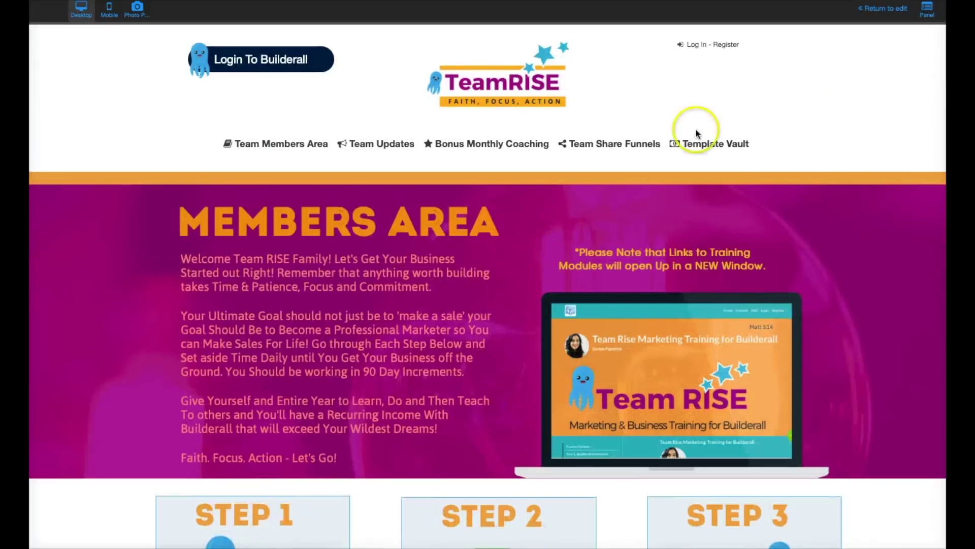
pyautogui.moveTo(485, 145)
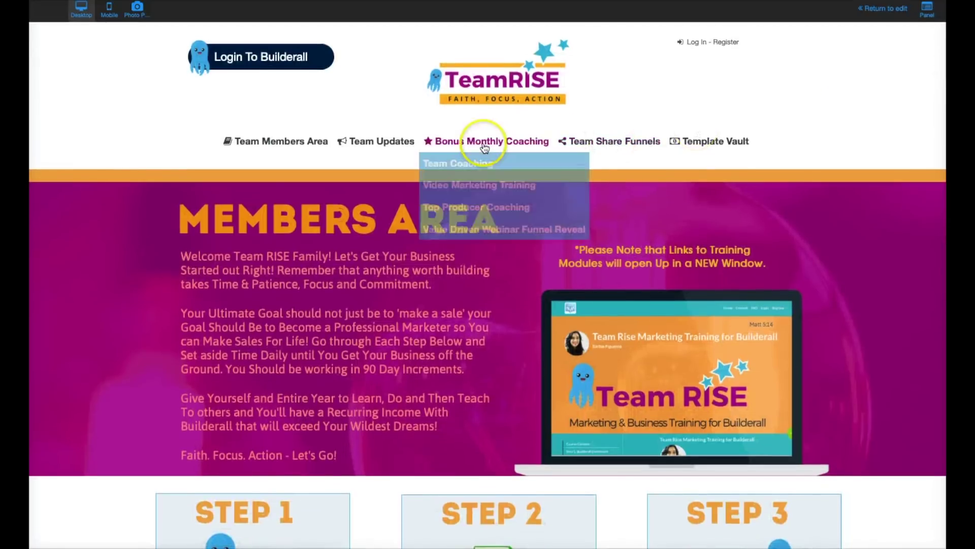
pyautogui.scroll(-4, 793, 103)
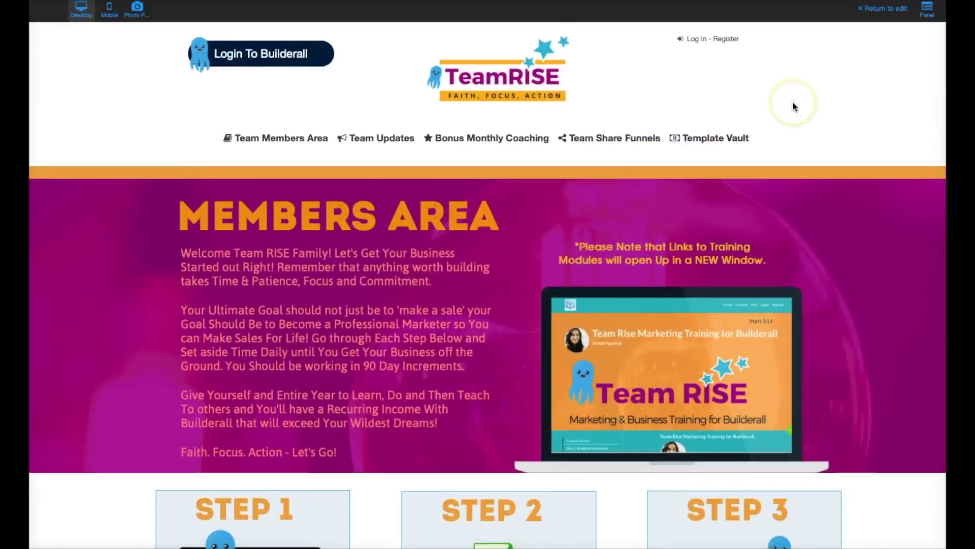
pyautogui.scroll(-5, 792, 102)
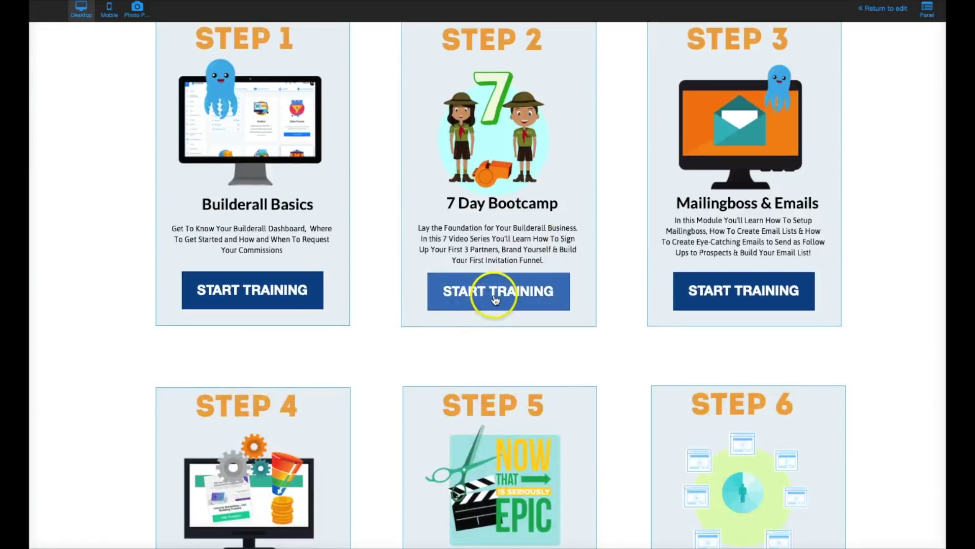
pyautogui.scroll(9, 890, 221)
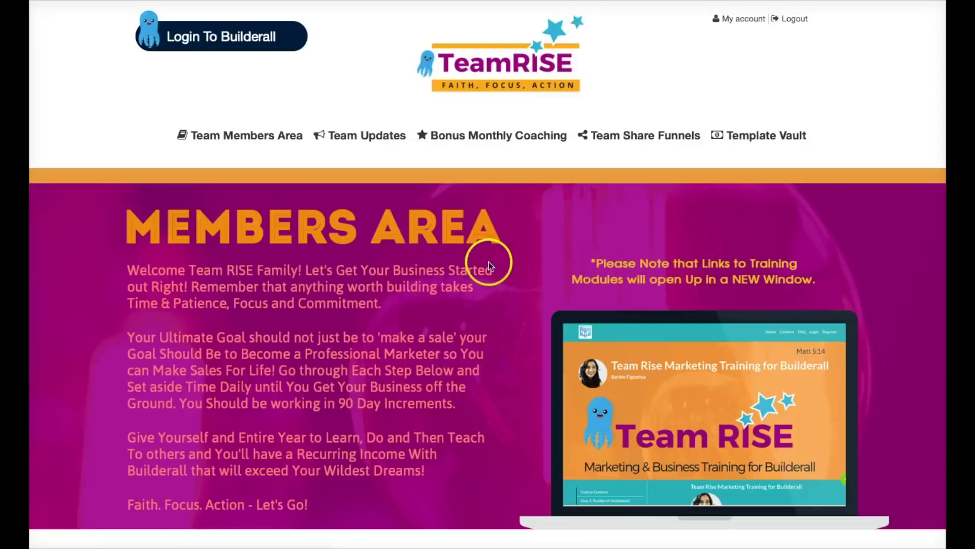
# Reopen the Step 1 Builderall Basics training from the live Members Area and examine the course outline from Step 2 to the bonuses.
pyautogui.scroll(-12, 450, 306)
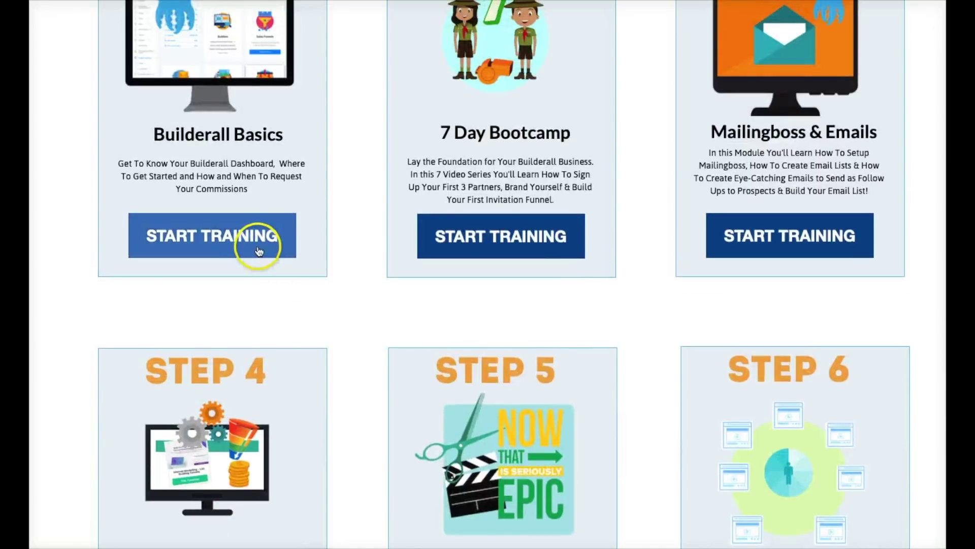
pyautogui.click(259, 251)
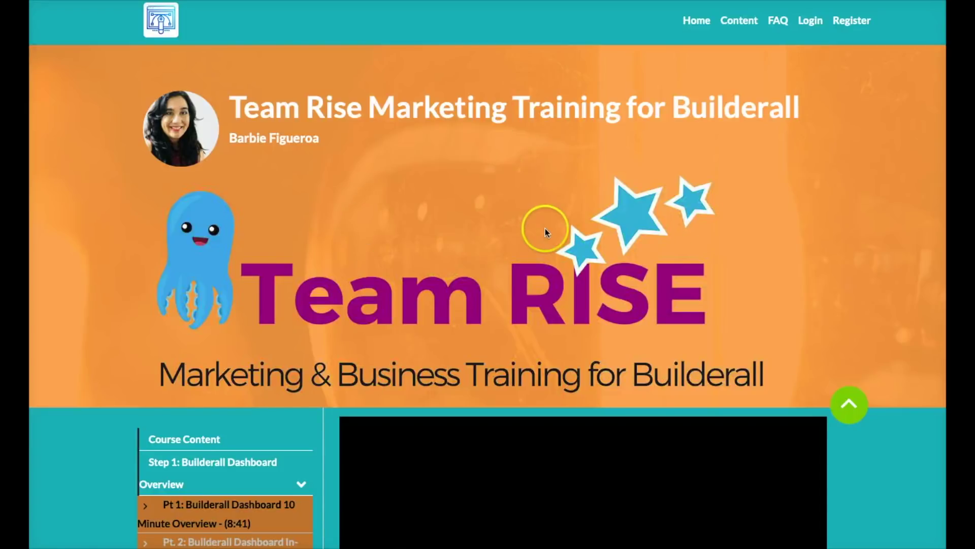
pyautogui.scroll(-6, 544, 228)
pyautogui.scroll(-4, 178, 314)
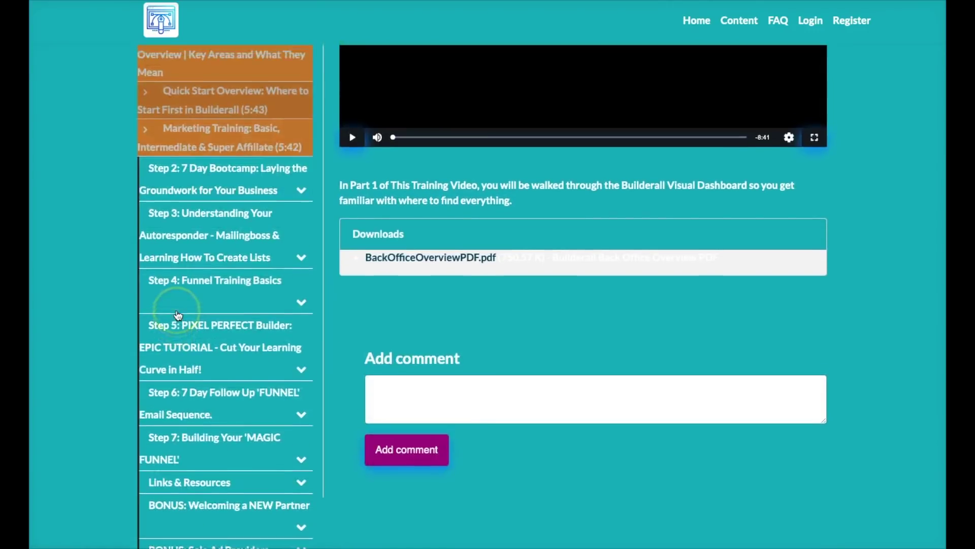
# Finish reviewing the training course page, close it, and look over the Members Area page's header, welcome section and step boxes.
pyautogui.scroll(11, 872, 457)
pyautogui.scroll(-1, 872, 404)
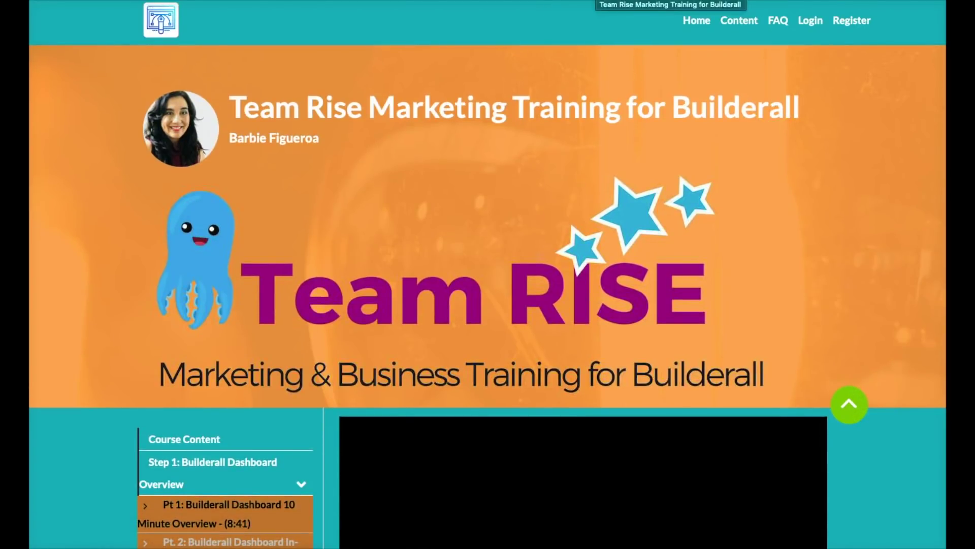
pyautogui.scroll(-5, 488, 294)
pyautogui.hotkey('ctrl', 'w')
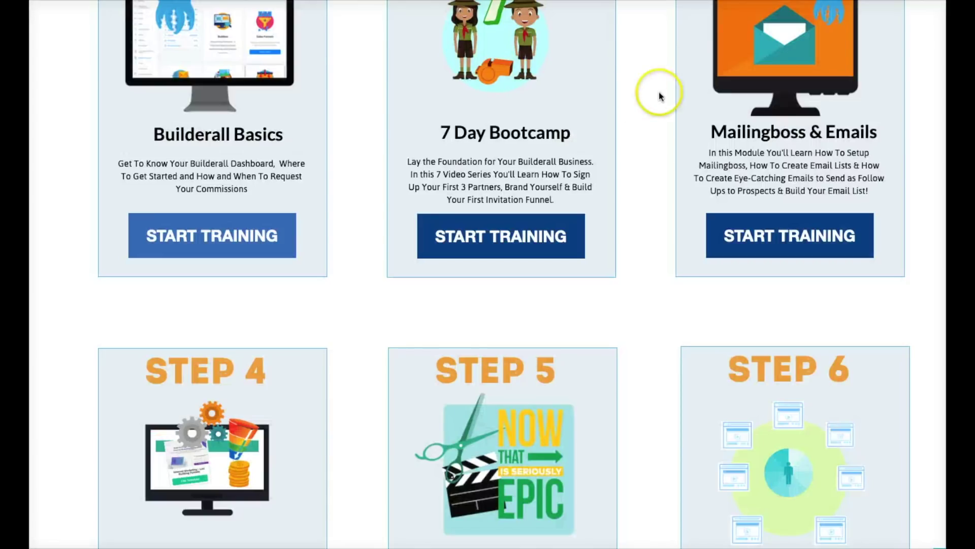
pyautogui.scroll(10, 661, 88)
pyautogui.scroll(3, 662, 92)
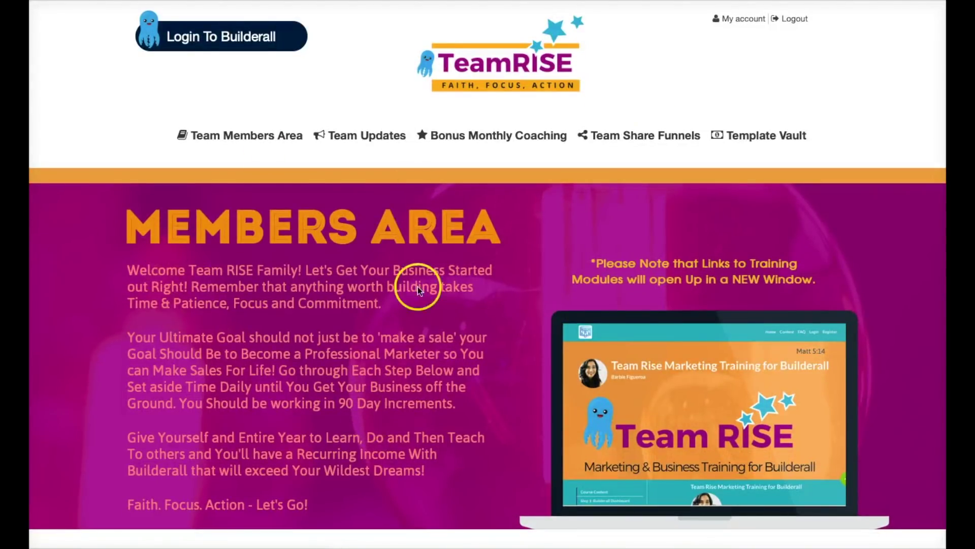
pyautogui.scroll(-6, 421, 374)
pyautogui.scroll(-2, 431, 381)
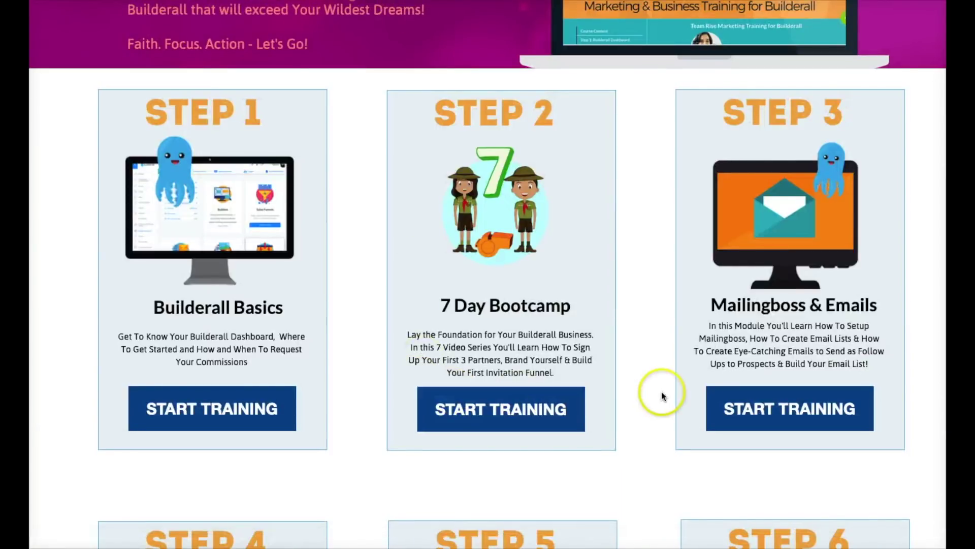
pyautogui.scroll(8, 662, 393)
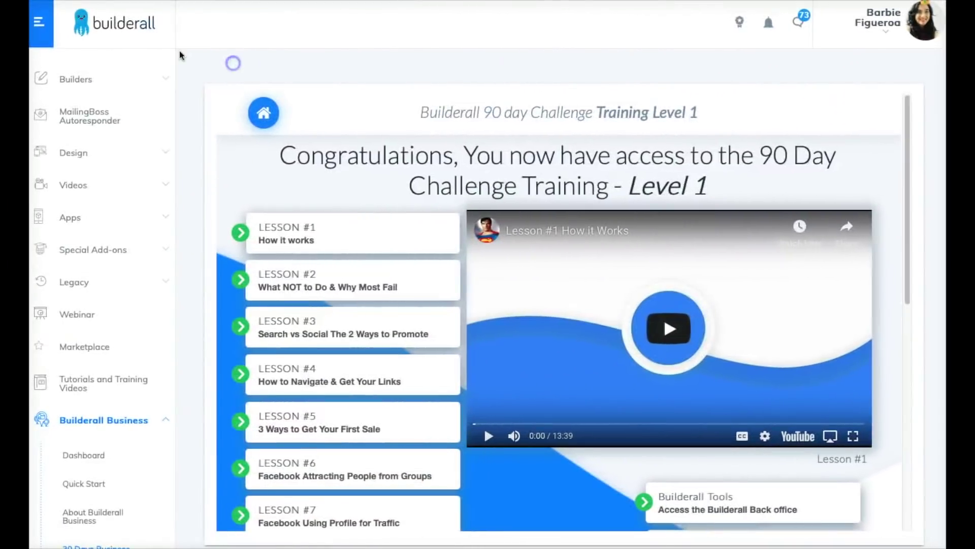
# Create a new Drag and Drop Pixel Perfect website from the Blank Layout Clean template and shorten its header area.
pyautogui.click(82, 80)
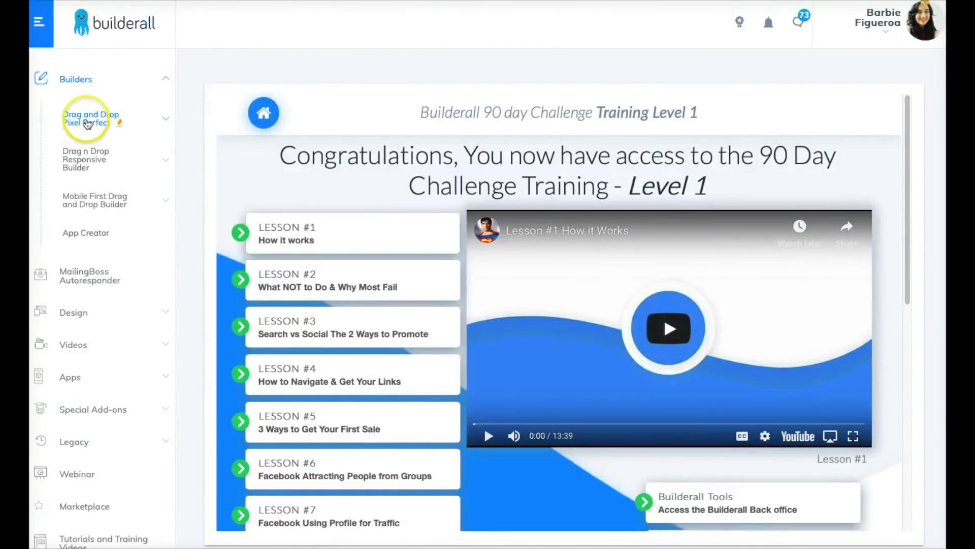
pyautogui.click(88, 123)
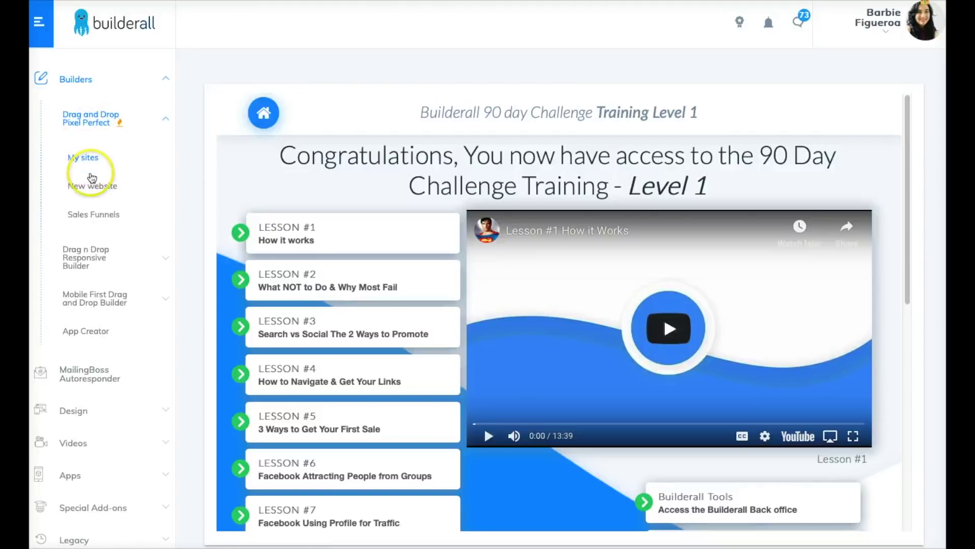
pyautogui.click(93, 188)
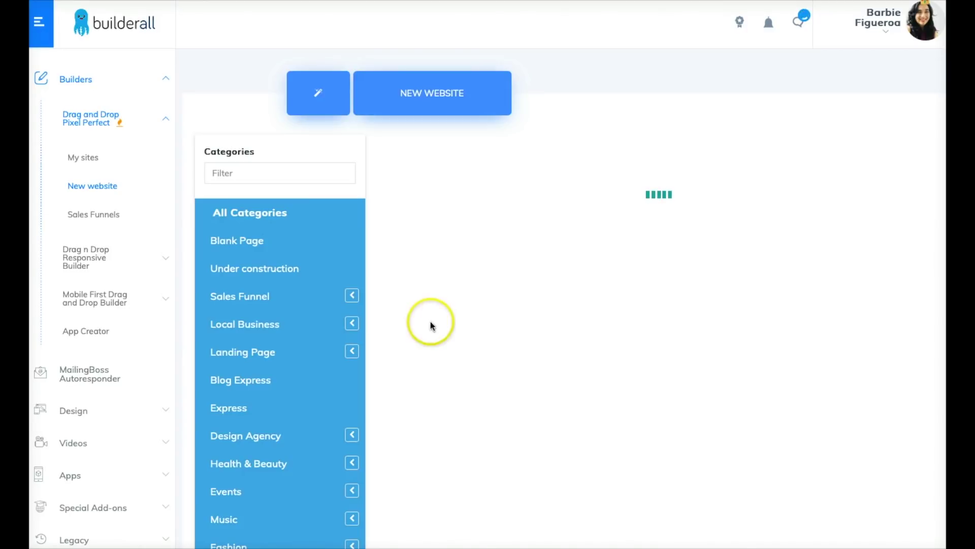
pyautogui.click(255, 242)
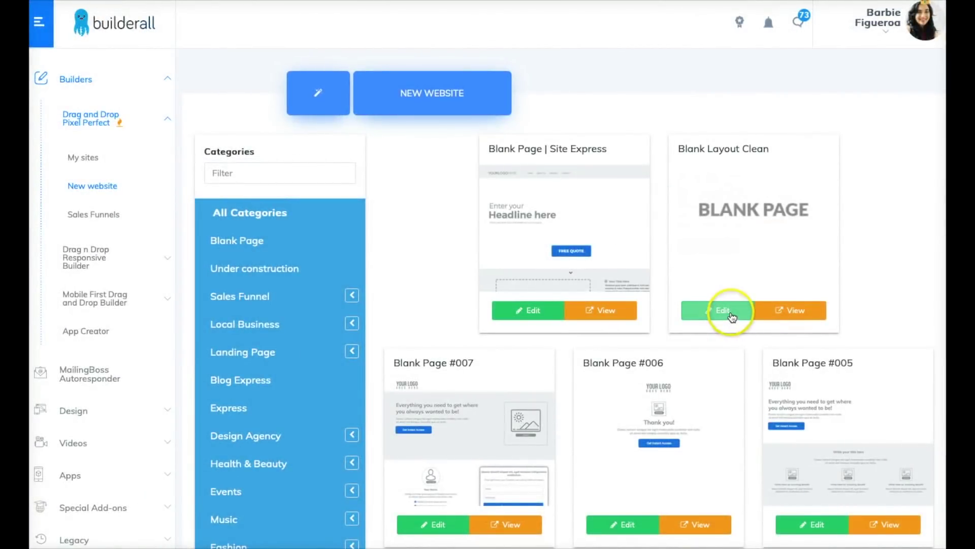
pyautogui.click(732, 315)
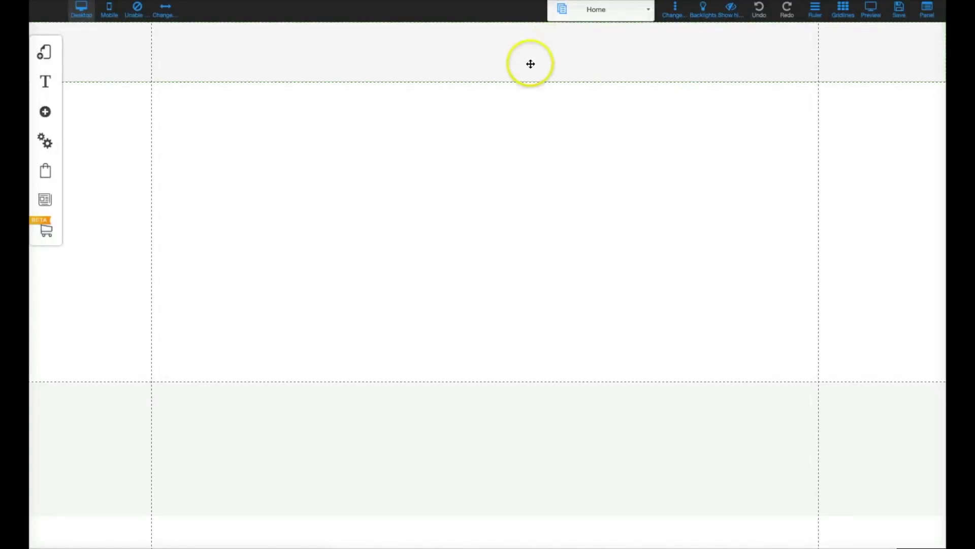
pyautogui.moveTo(486, 80); pyautogui.dragTo(488, 54)
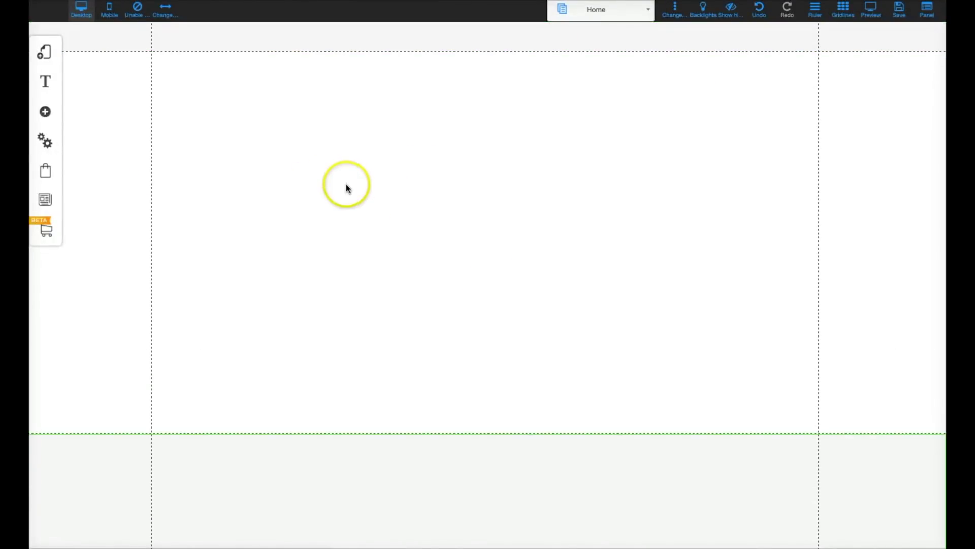
# Add the purple headline banner with the laptop desk photo from the Top banner category to the blank page.
pyautogui.click(47, 114)
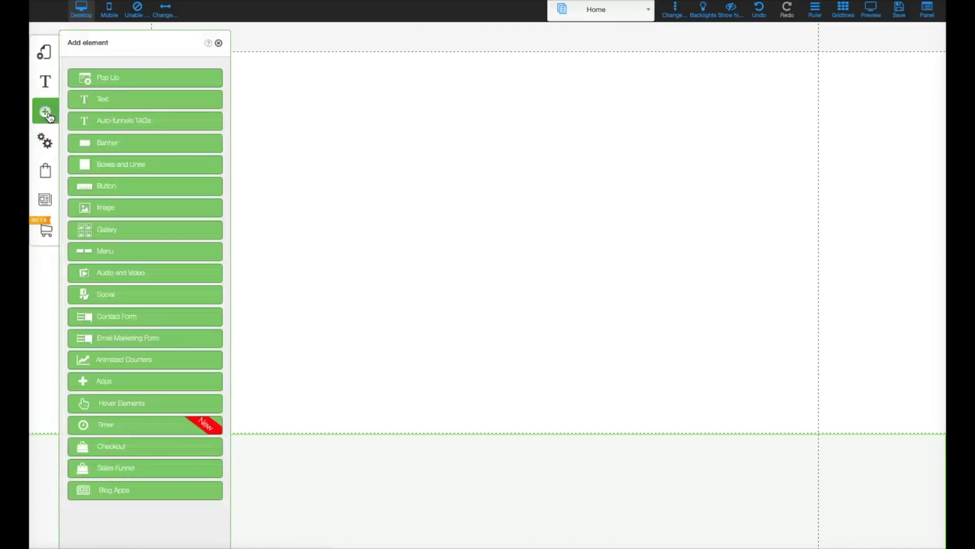
pyautogui.click(131, 147)
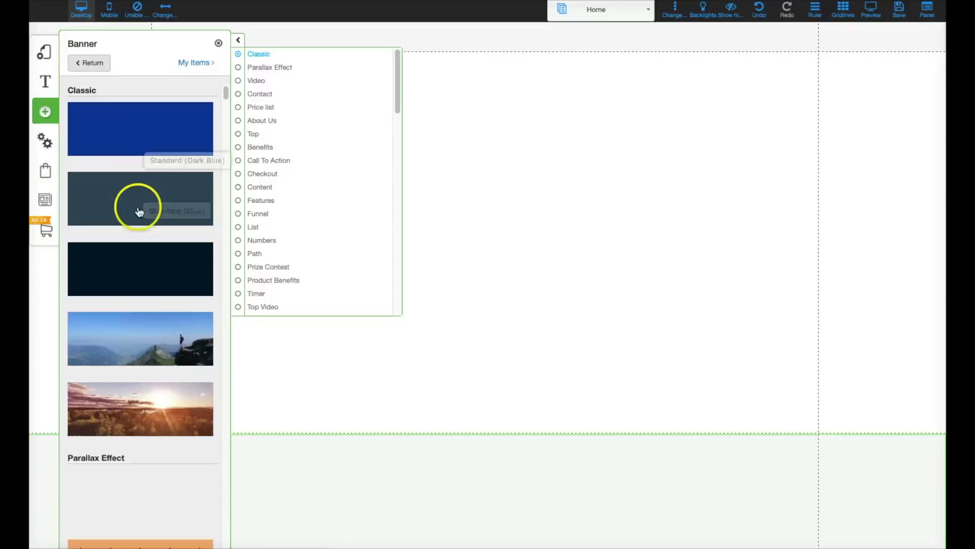
pyautogui.scroll(-10, 139, 212)
pyautogui.scroll(-15, 139, 211)
pyautogui.scroll(-15, 139, 211)
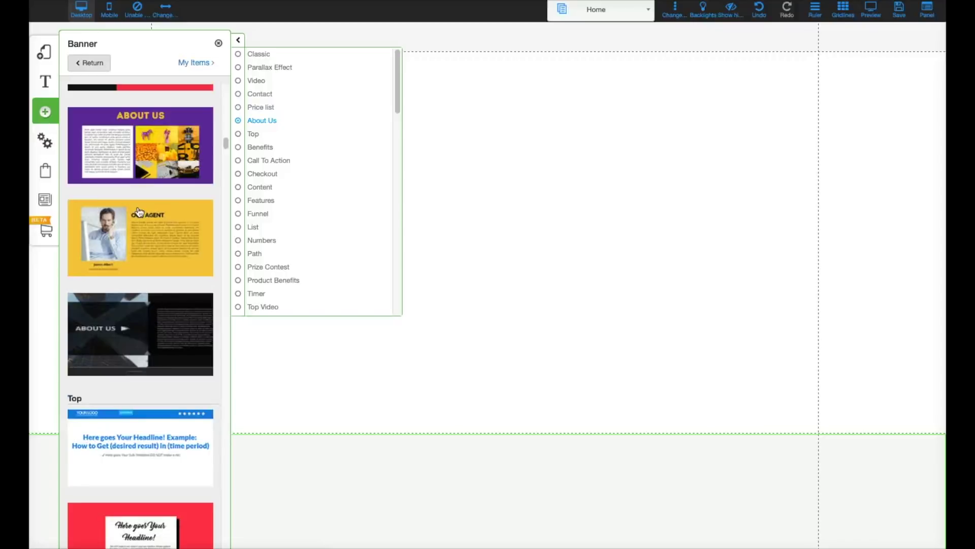
pyautogui.click(239, 134)
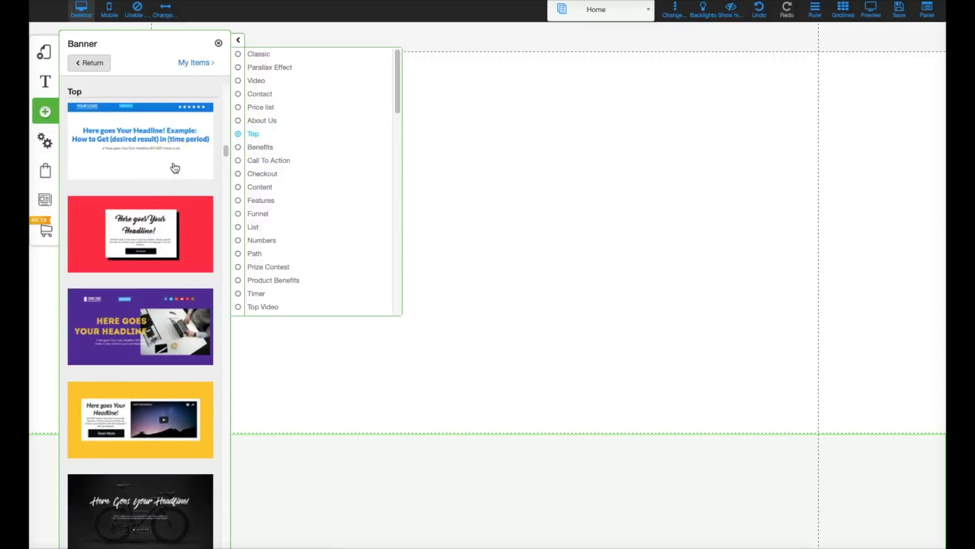
pyautogui.click(108, 314)
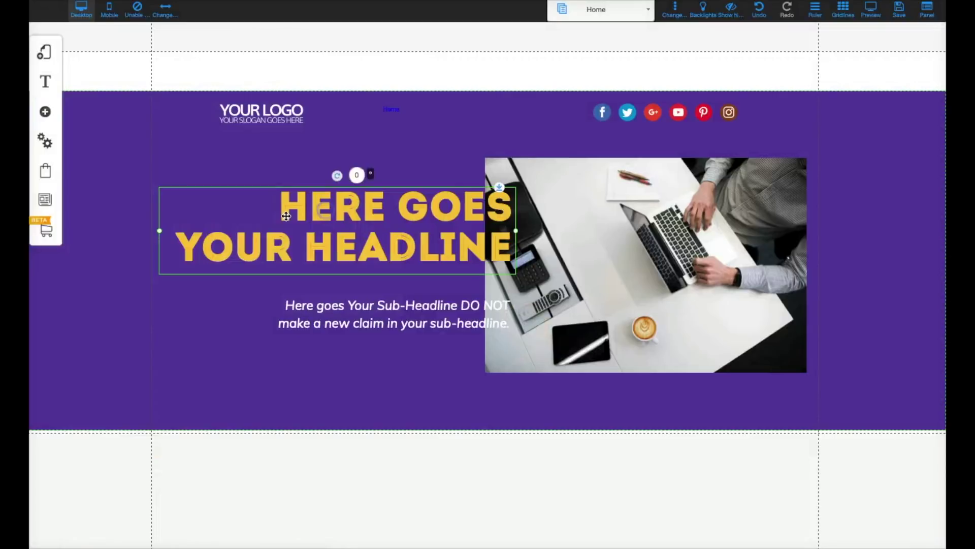
# Change the banner headline to "WELCOME TO OUR MEMBERS AREA" and move the headline up and the sub-headline down so they do not overlap.
pyautogui.doubleClick(278, 204)
pyautogui.moveTo(279, 204); pyautogui.dragTo(503, 250)
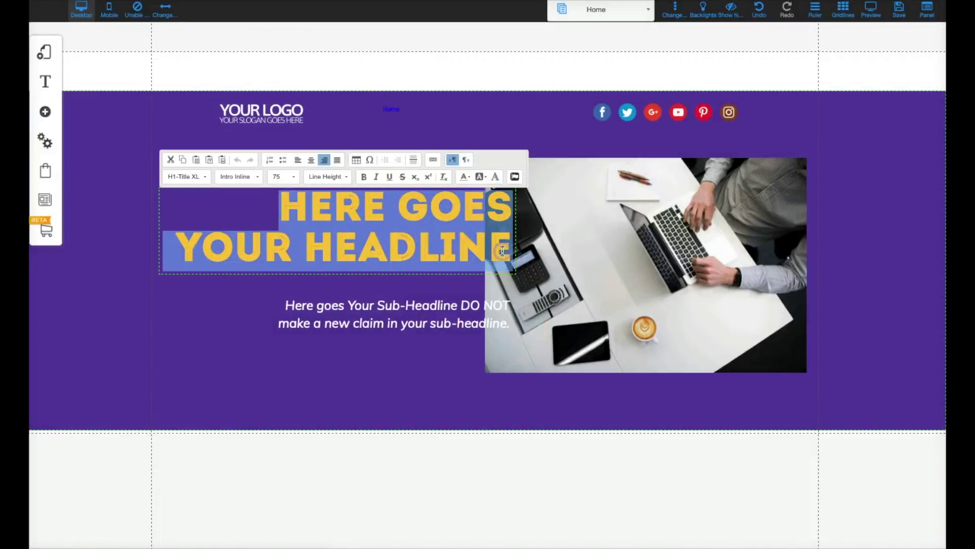
pyautogui.write('WELCOME')
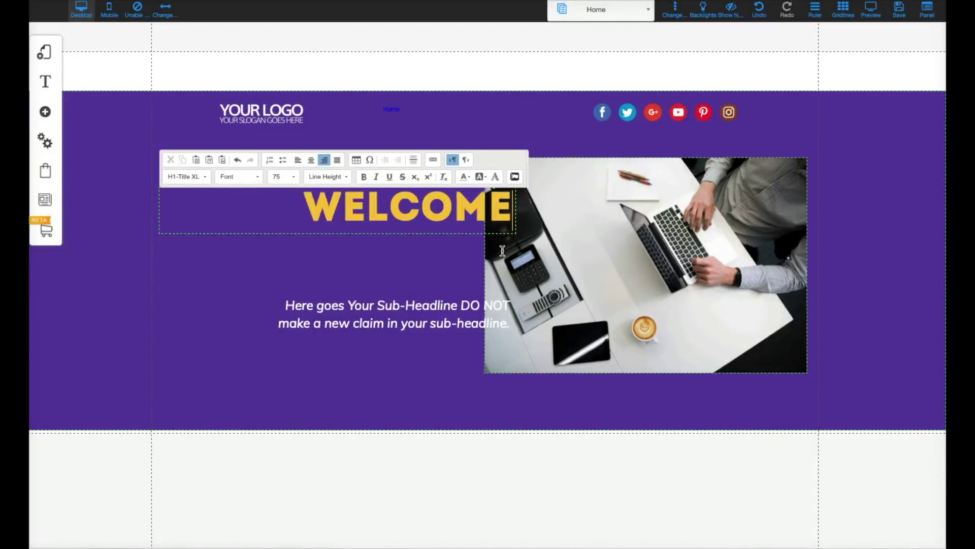
pyautogui.write(' TO OUR MEM')
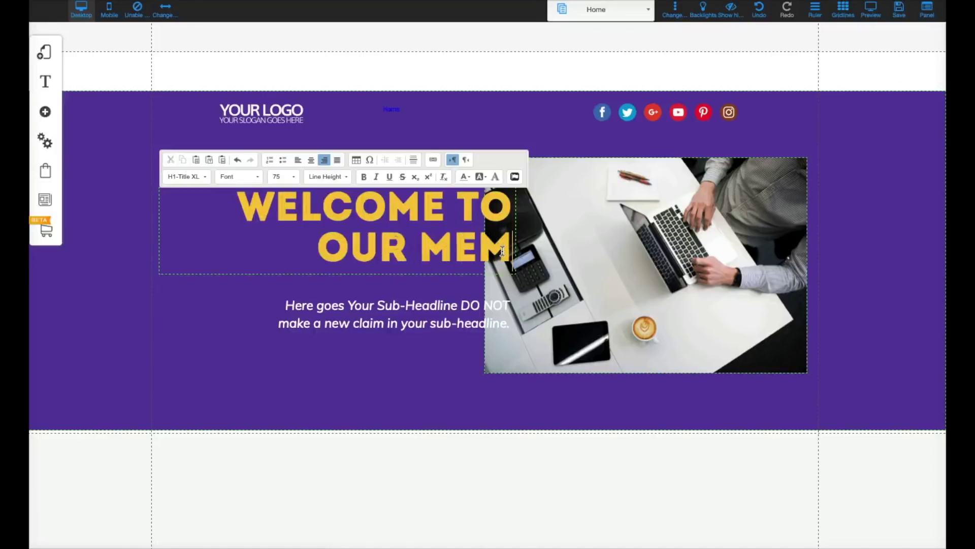
pyautogui.write('BERS AREA')
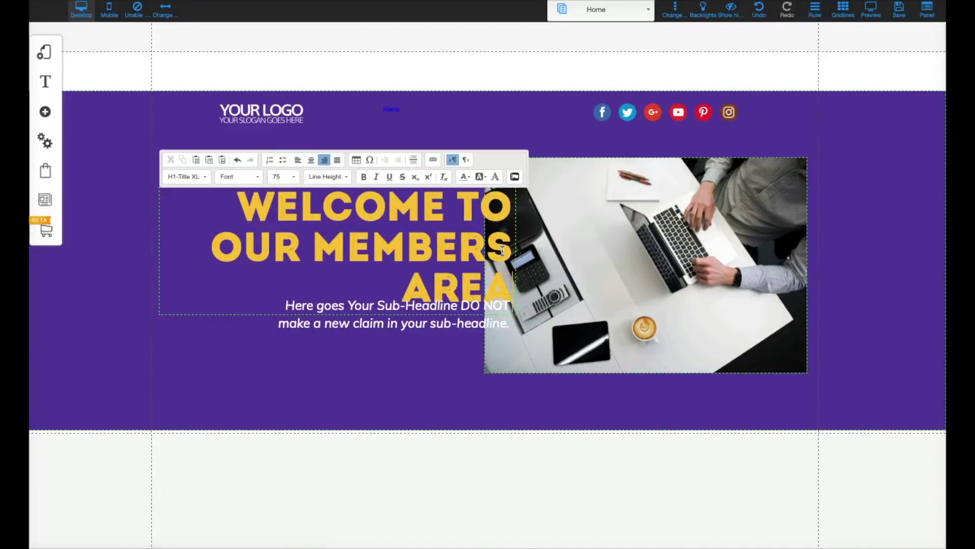
pyautogui.click(852, 199)
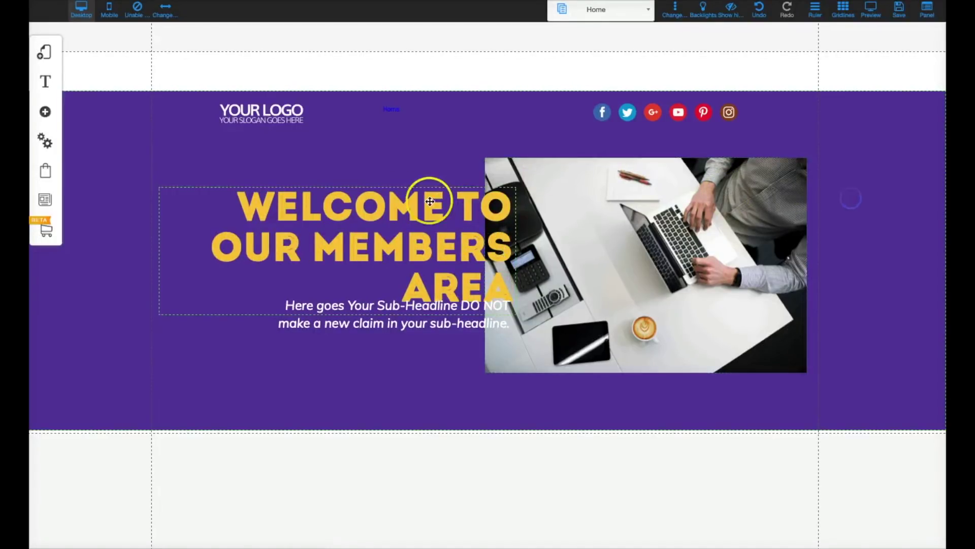
pyautogui.moveTo(374, 205); pyautogui.dragTo(368, 181)
pyautogui.moveTo(371, 316); pyautogui.dragTo(370, 339)
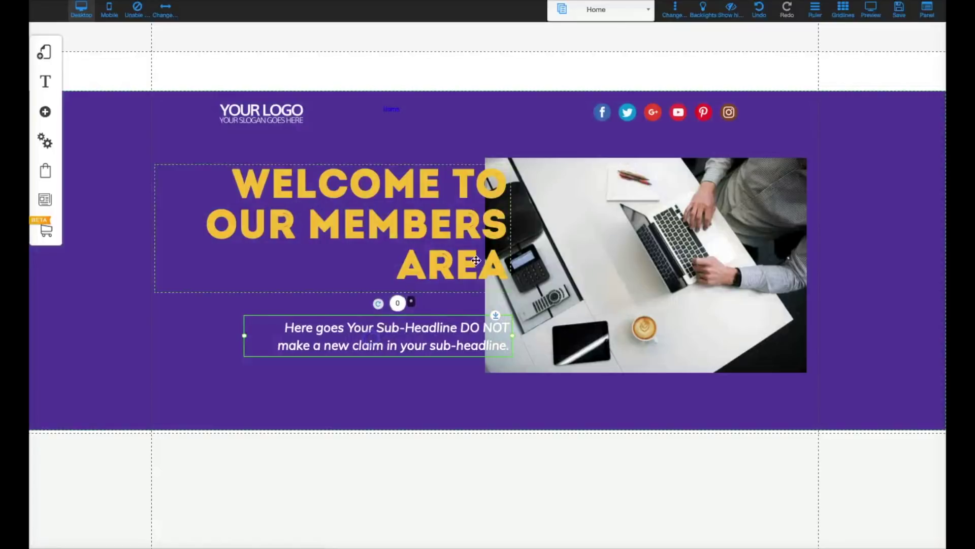
# Register the site under the URL name "memberscreatest" and save the Home page with its default layout.
pyautogui.click(895, 19)
pyautogui.click(510, 300)
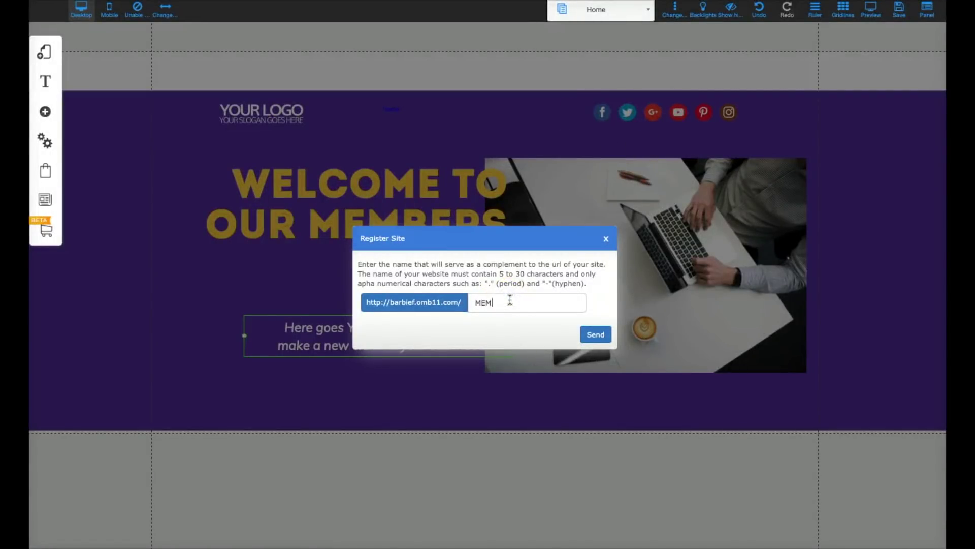
pyautogui.write('memberscreatest')
pyautogui.click(589, 339)
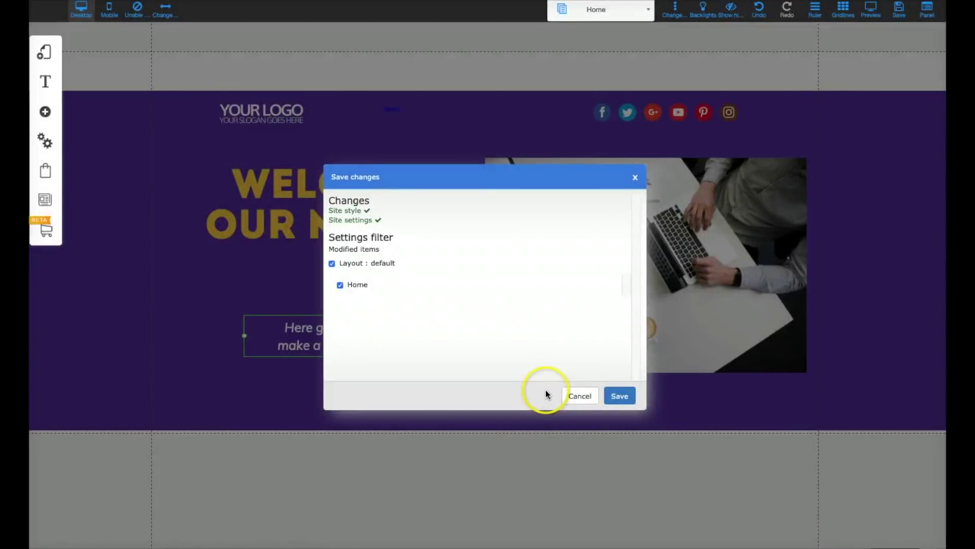
pyautogui.click(621, 397)
pyautogui.click(553, 260)
pyautogui.click(553, 261)
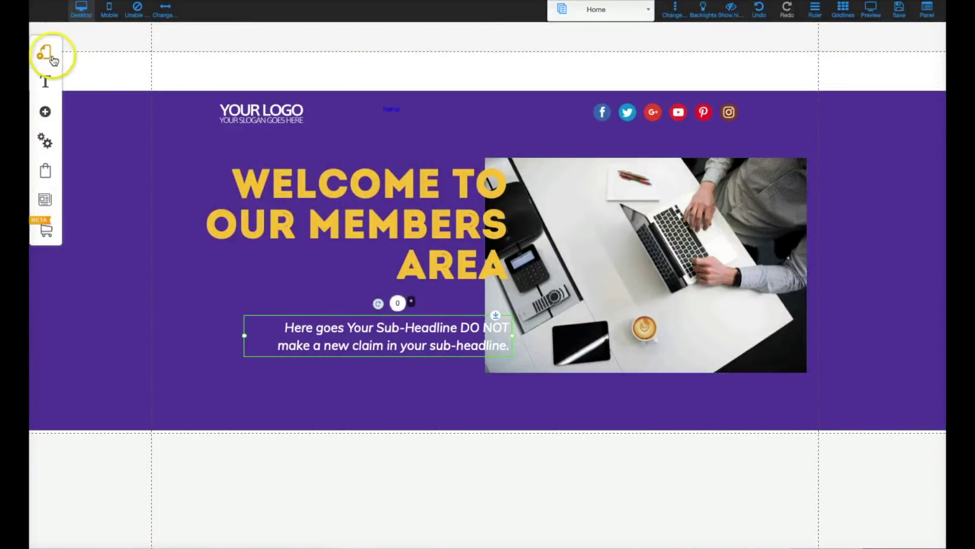
# Close the gaps between the banner and the header and footer areas, and save the Home page again.
pyautogui.click(93, 95)
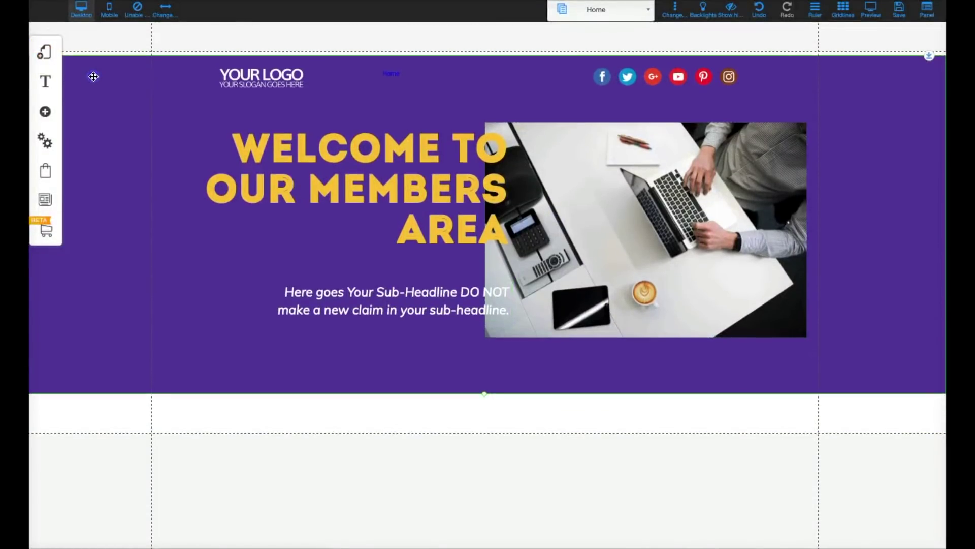
pyautogui.click(344, 452)
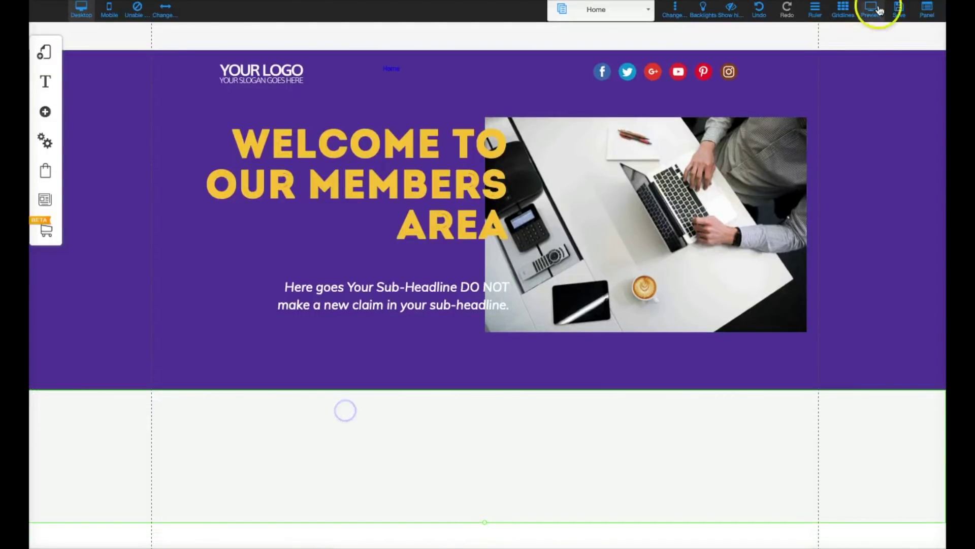
pyautogui.click(897, 12)
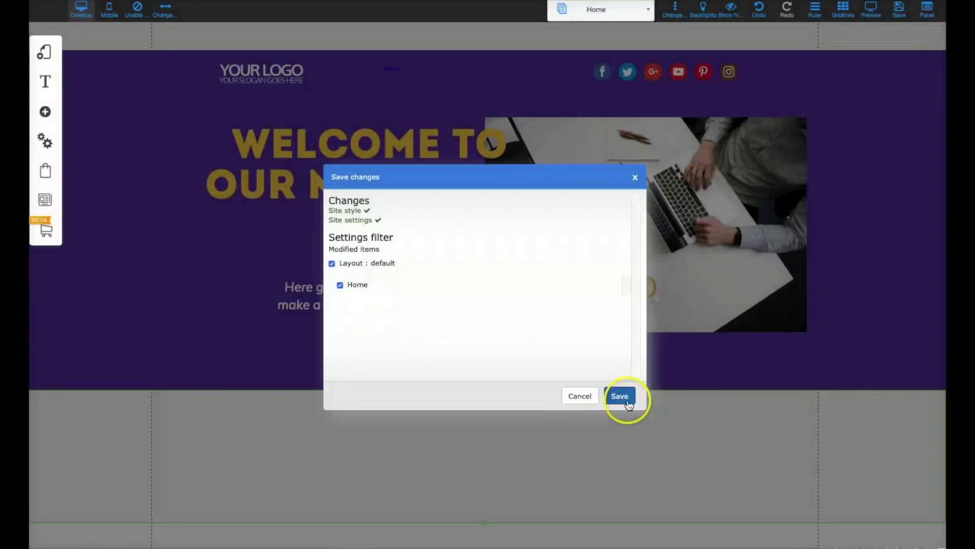
pyautogui.click(620, 396)
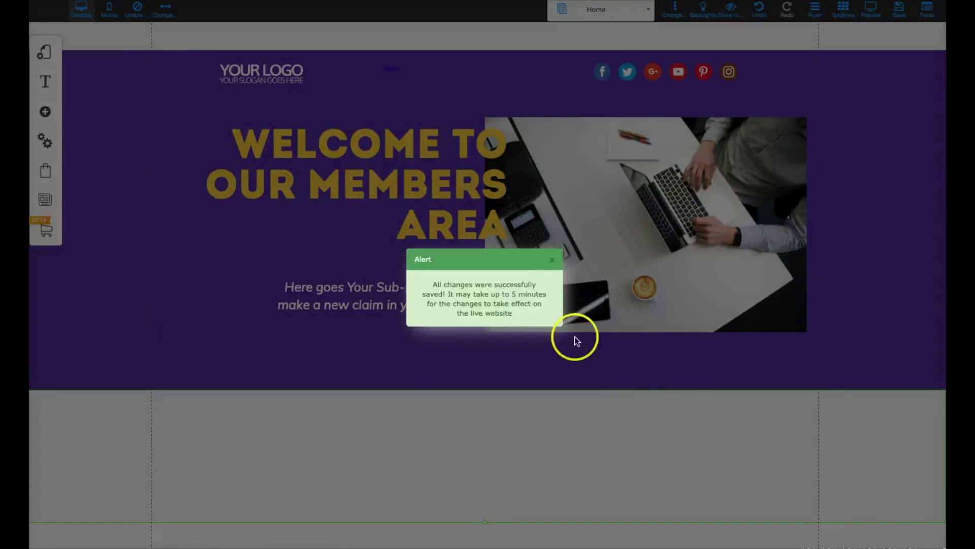
pyautogui.click(553, 259)
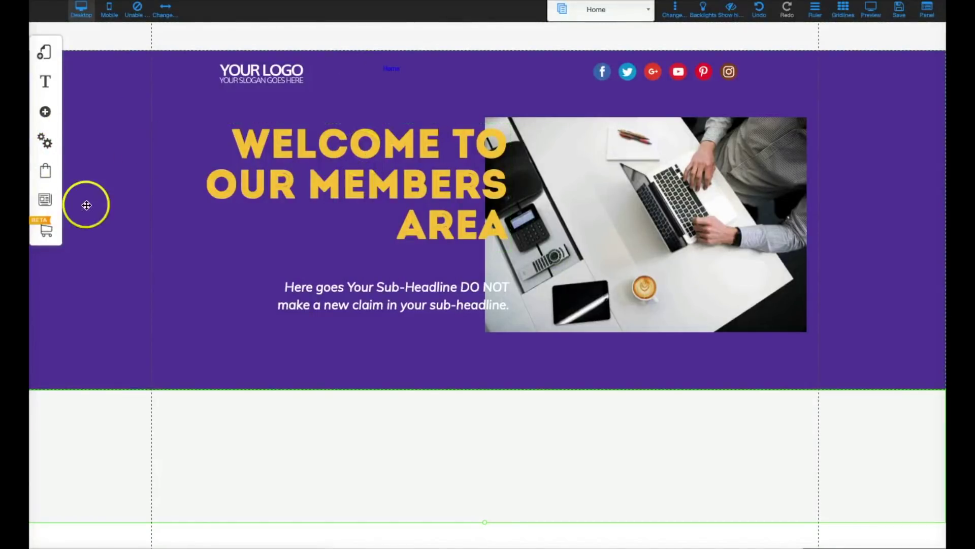
# Open the Restricted Area Settings of the default layout and name the restricted area "Members Area Test".
pyautogui.click(45, 51)
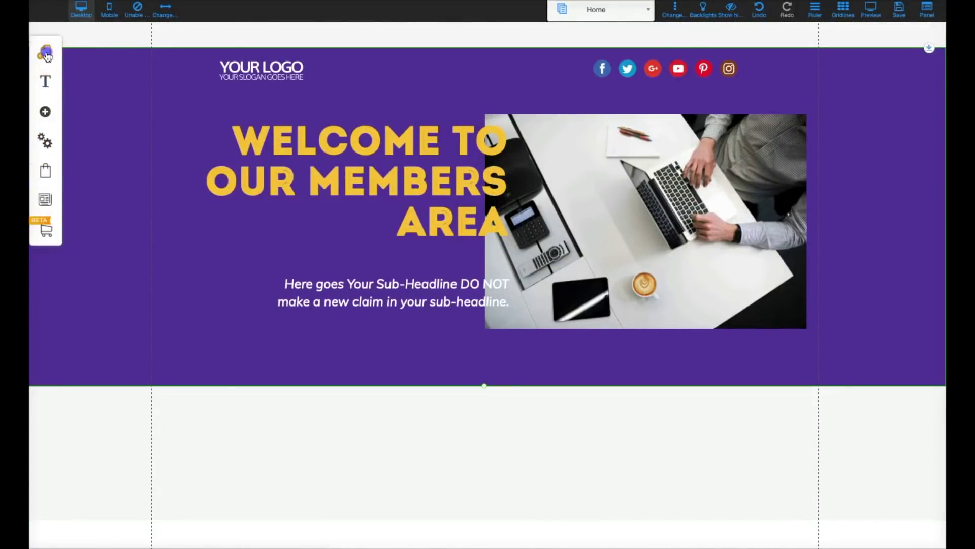
pyautogui.click(212, 78)
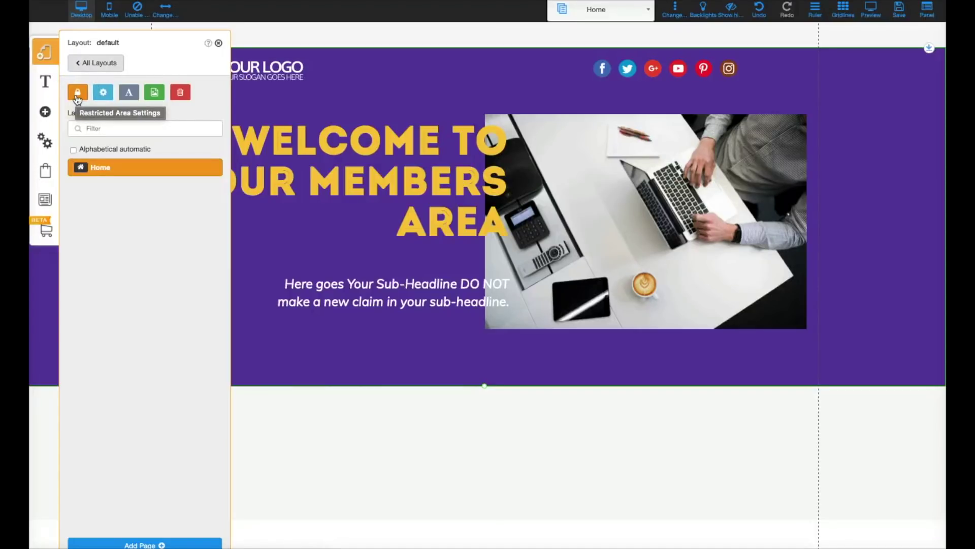
pyautogui.click(77, 93)
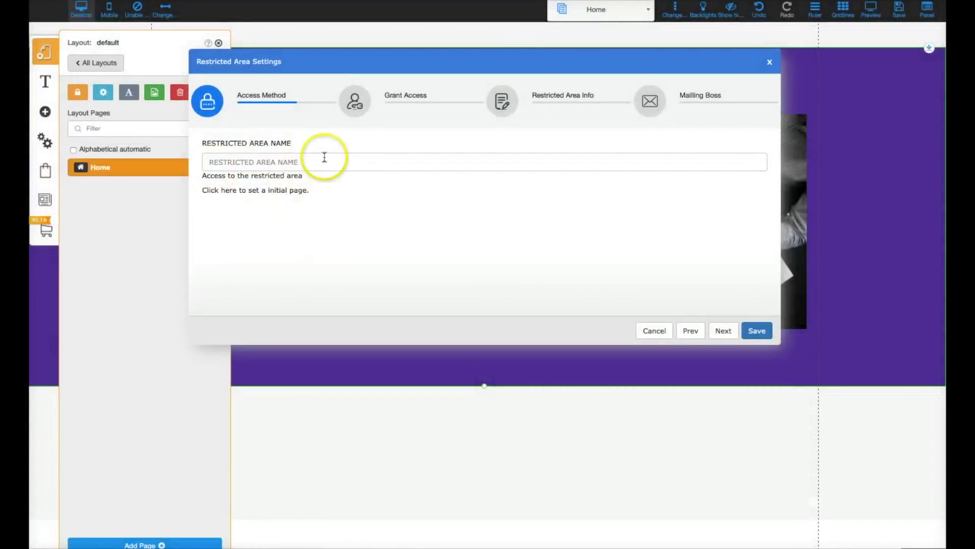
pyautogui.click(313, 162)
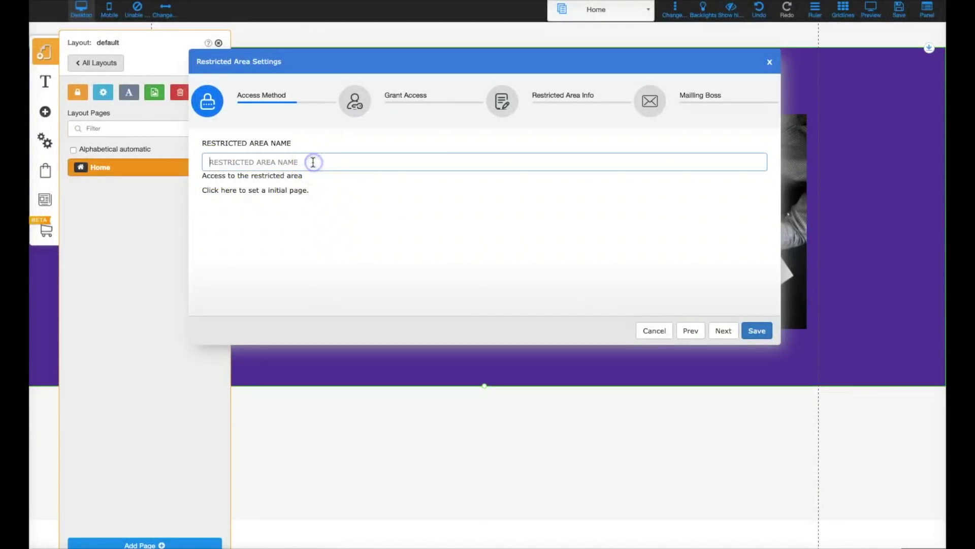
pyautogui.write('Members Area Test')
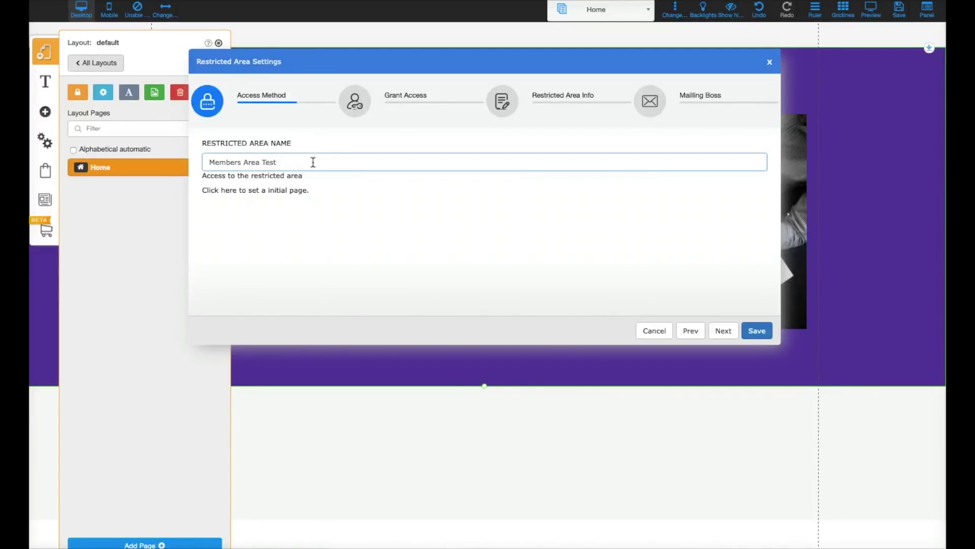
# Keep sign-up via email and password as the registration method and automatic granting of access to the restricted area.
pyautogui.click(723, 332)
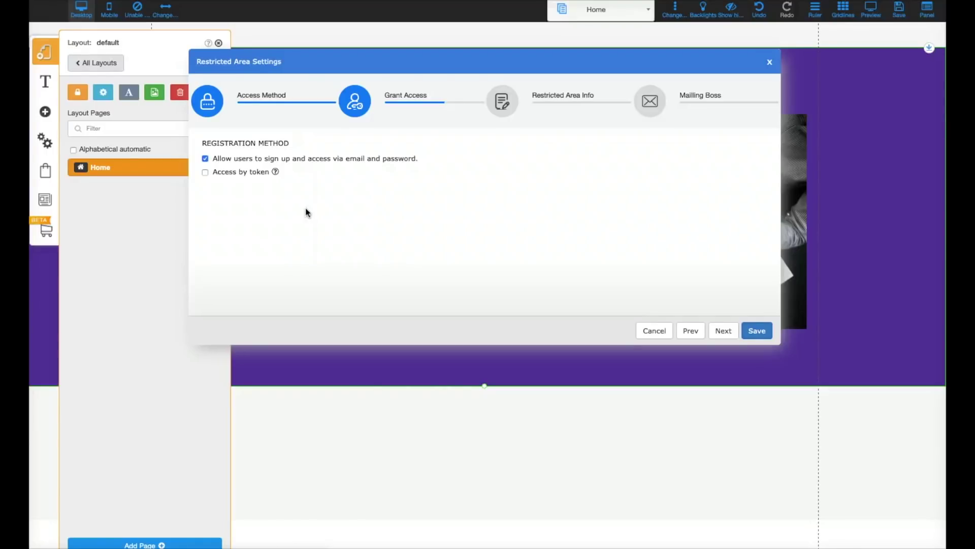
pyautogui.click(329, 177)
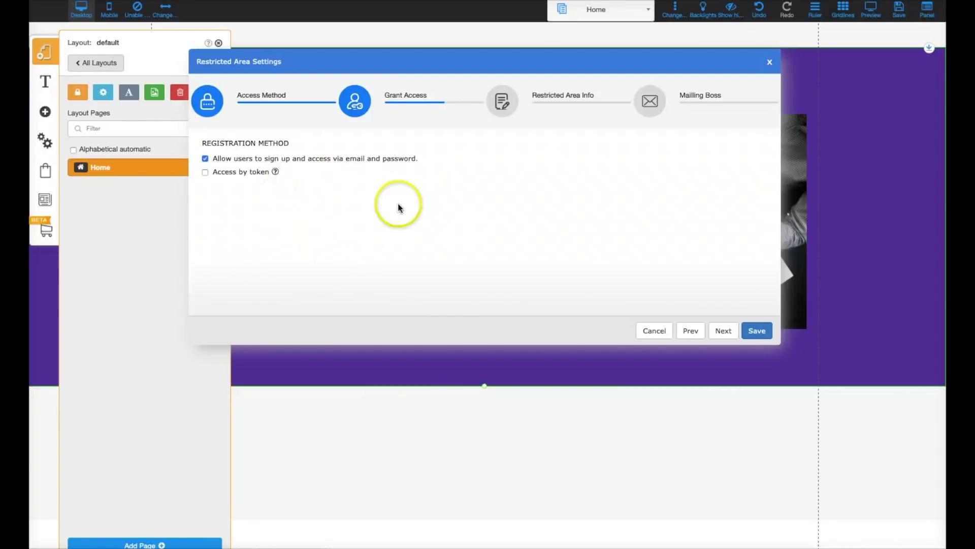
pyautogui.click(727, 337)
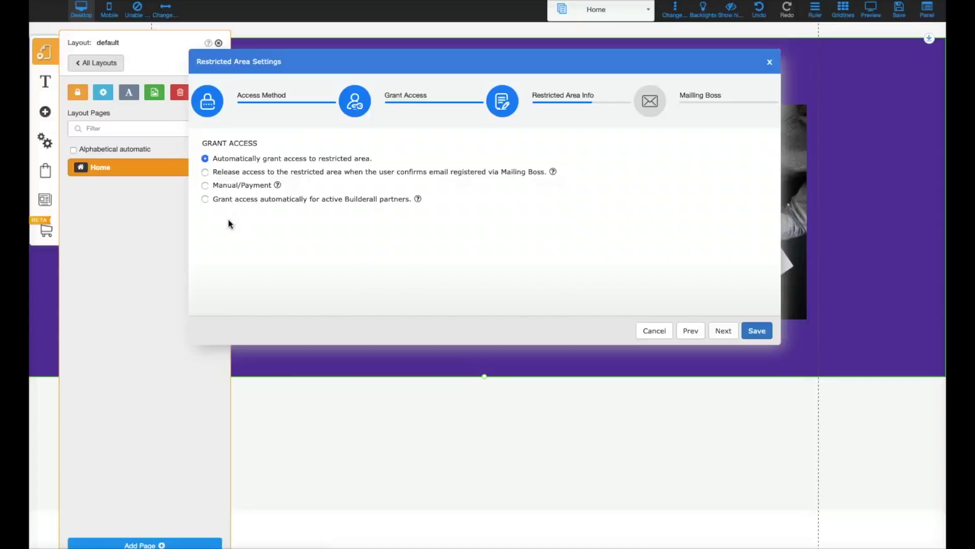
pyautogui.click(723, 333)
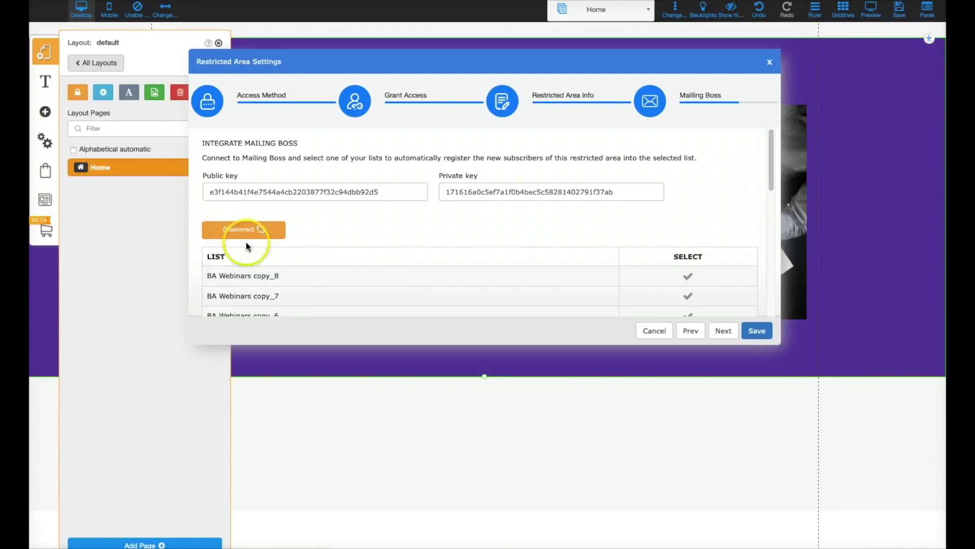
# Select the "Team Rise Membership Registration" Mailing Boss list for new subscribers and save the restricted area settings.
pyautogui.scroll(-2, 370, 264)
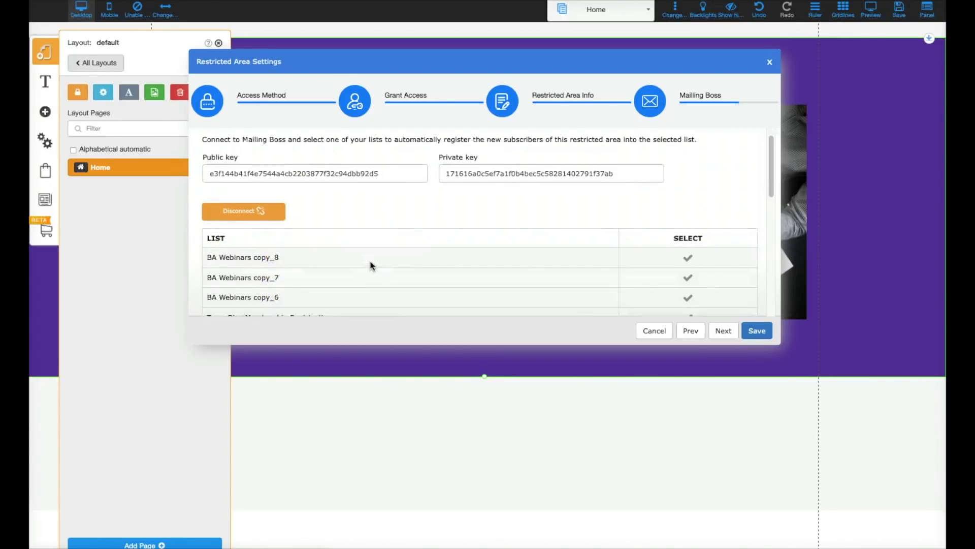
pyautogui.click(689, 293)
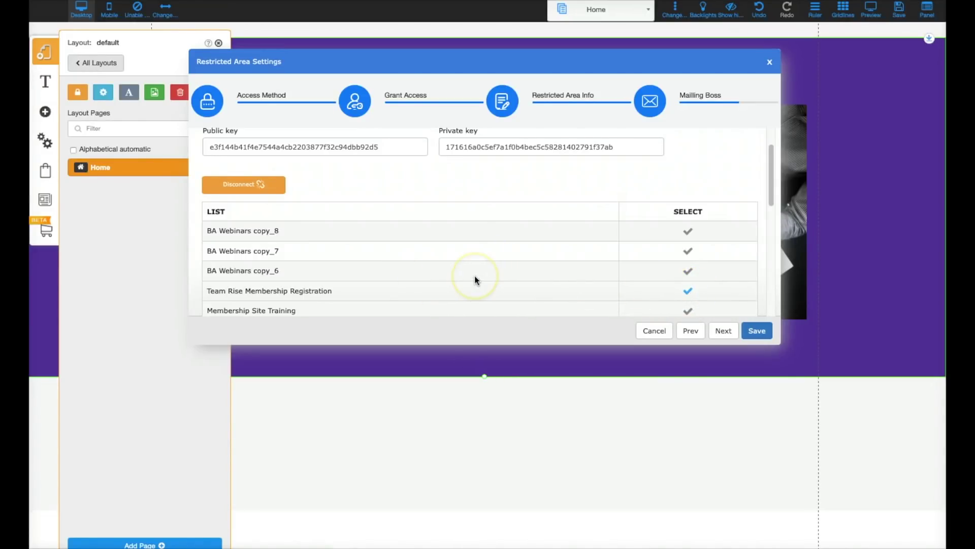
pyautogui.scroll(2, 474, 280)
pyautogui.click(758, 331)
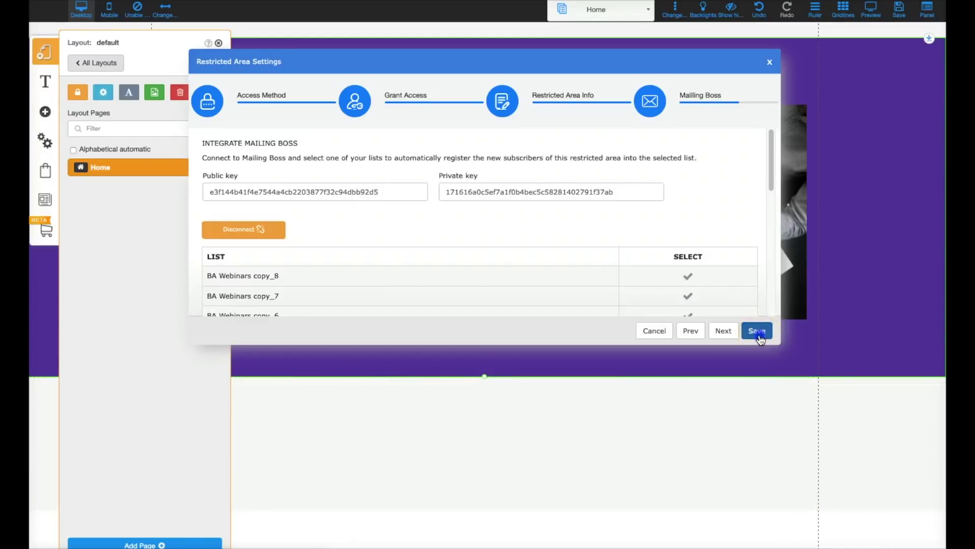
pyautogui.click(758, 331)
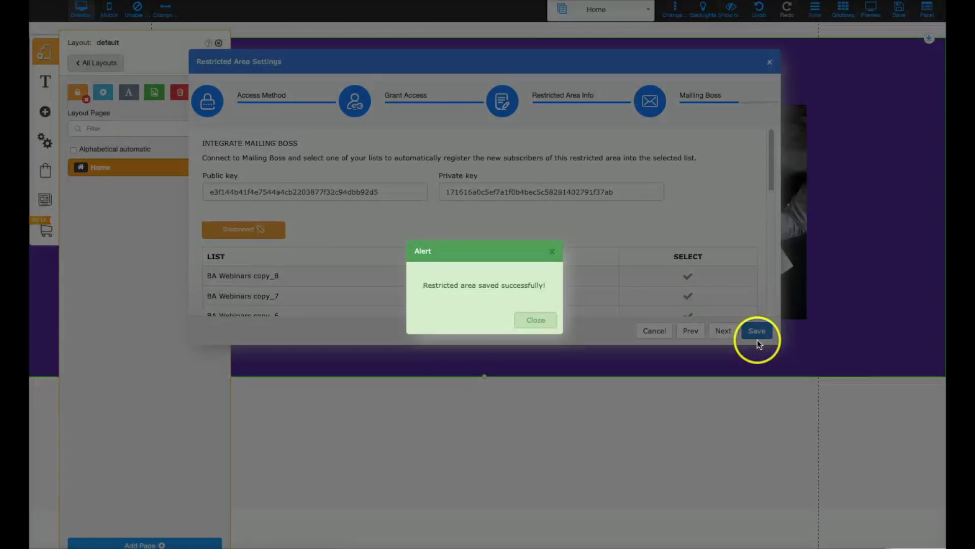
pyautogui.click(531, 325)
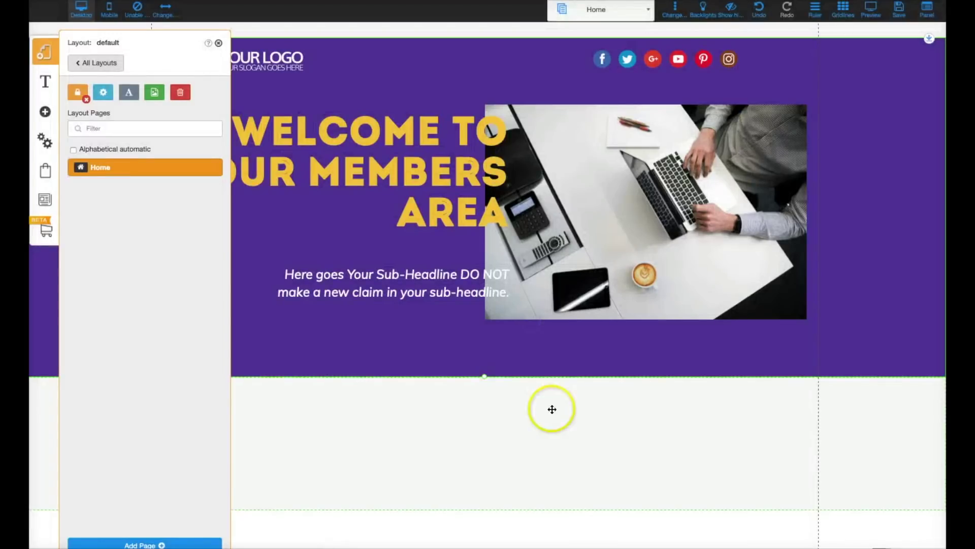